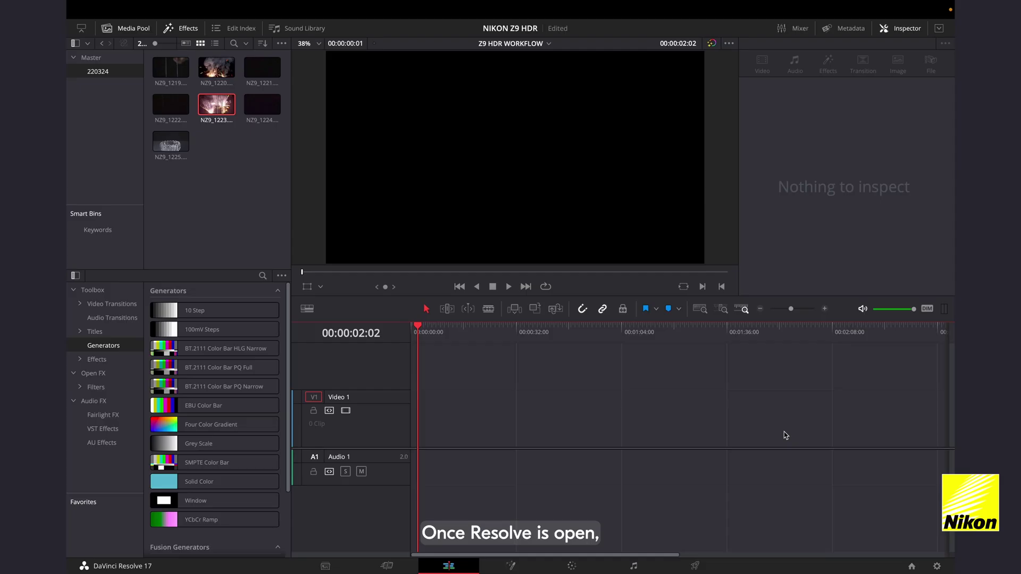
Step: Set Color Management to DaVinci YRGB Color Managed, HDR processing mode and HDR HLG output colour space
left_click(937, 567)
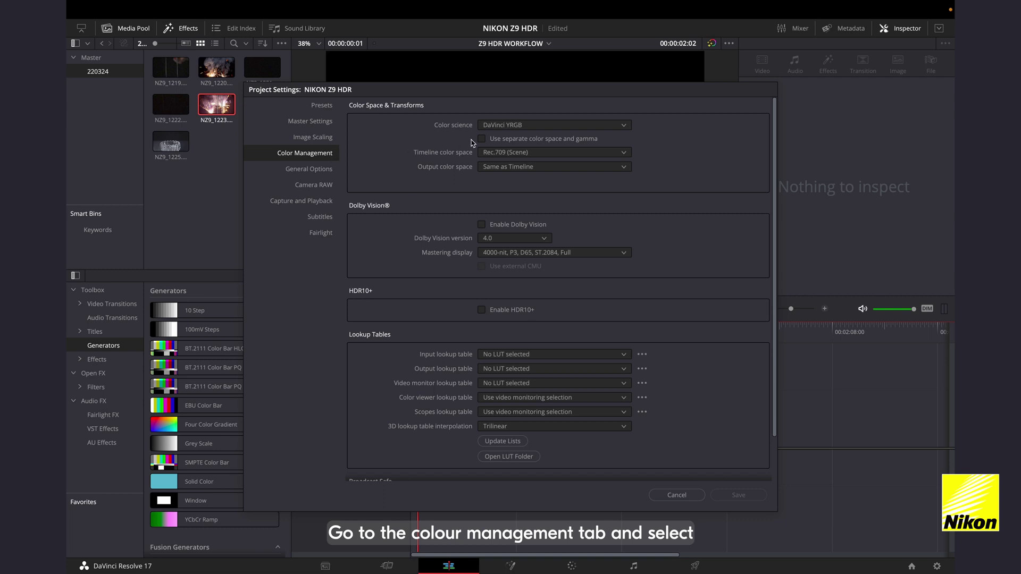
left_click(533, 128)
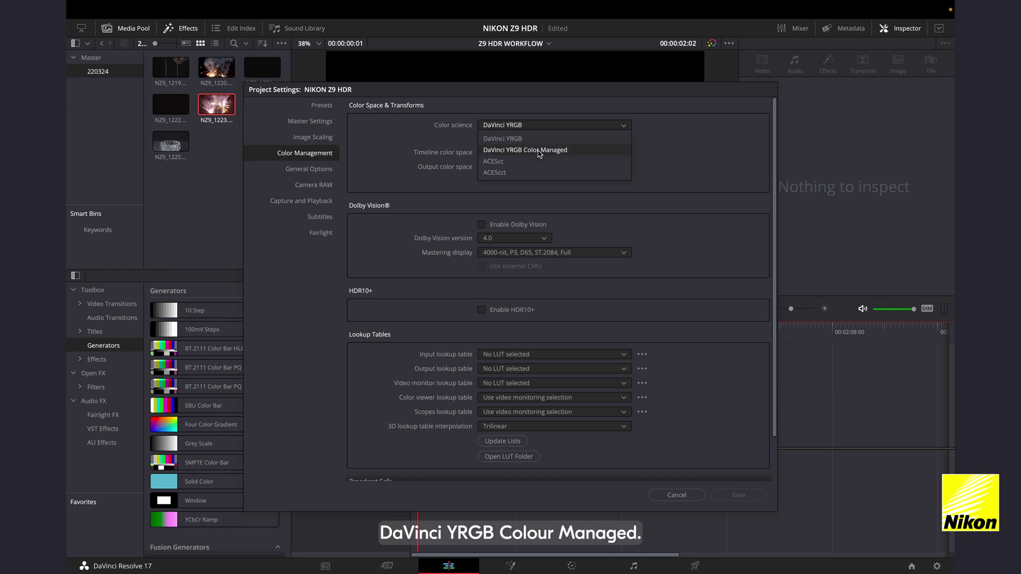
left_click(540, 151)
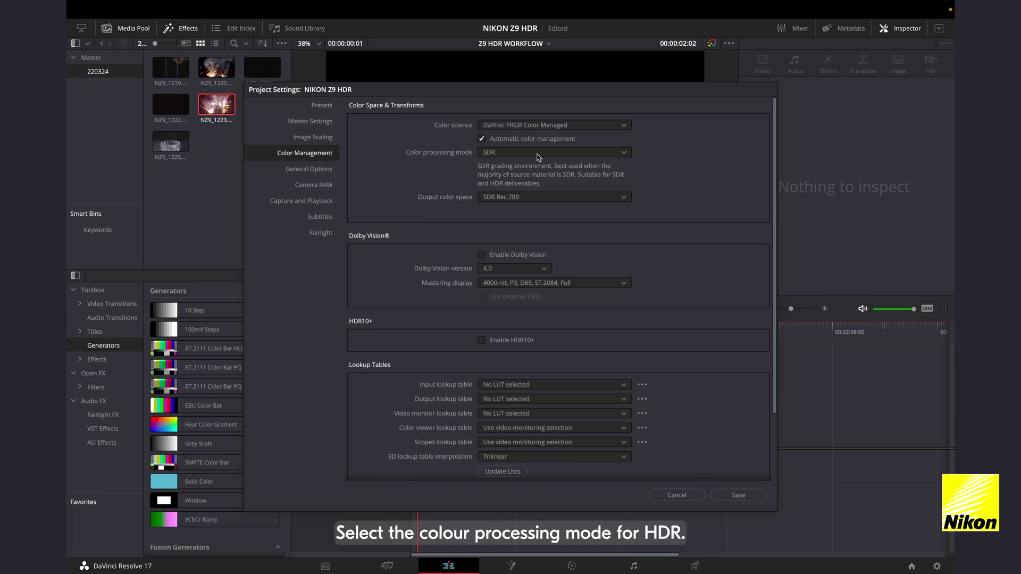
left_click(539, 157)
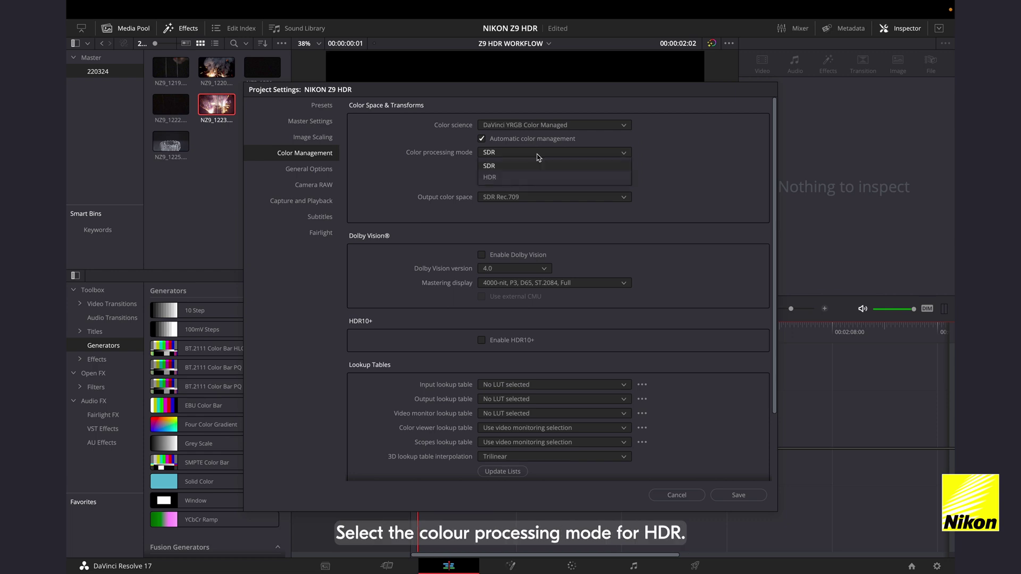
left_click(500, 177)
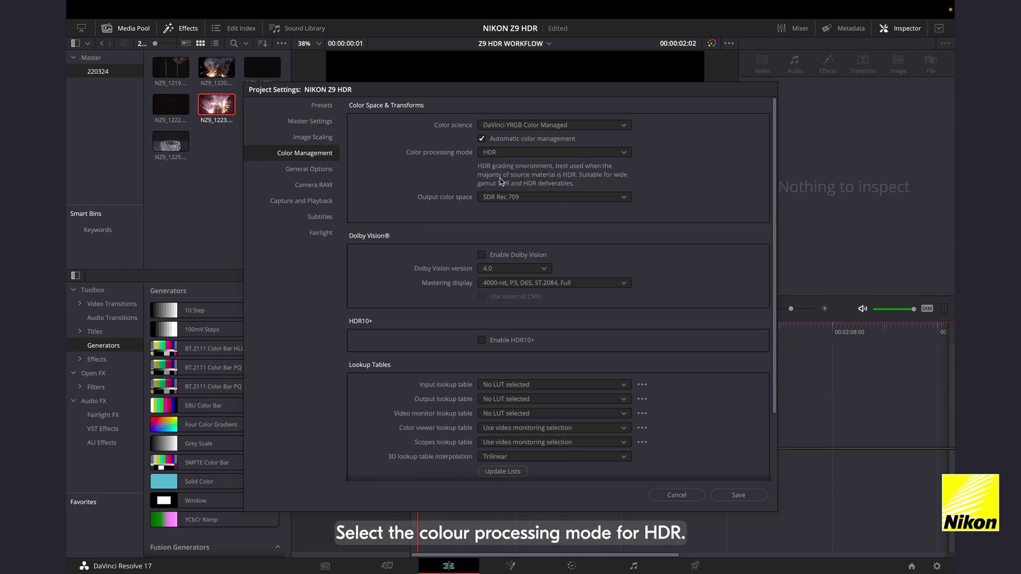
left_click(524, 202)
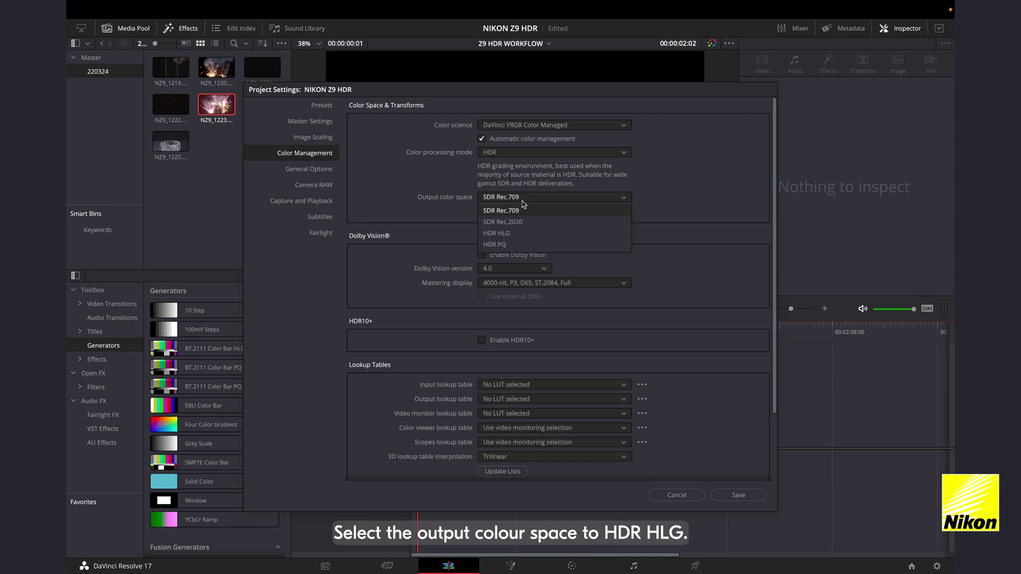
left_click(524, 234)
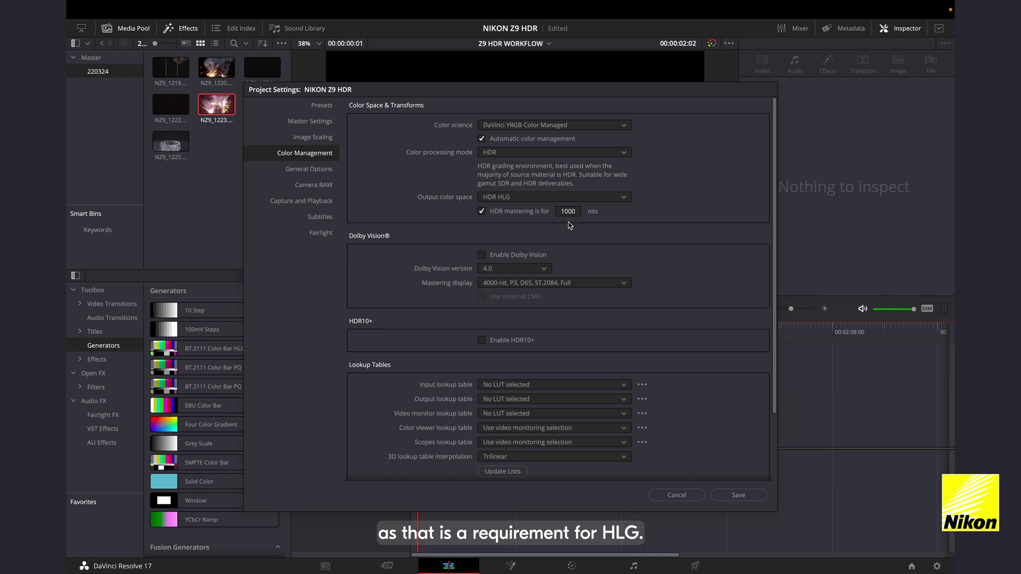
Step: Save the project colour settings and open the DaVinci Resolve Preferences
left_click(738, 495)
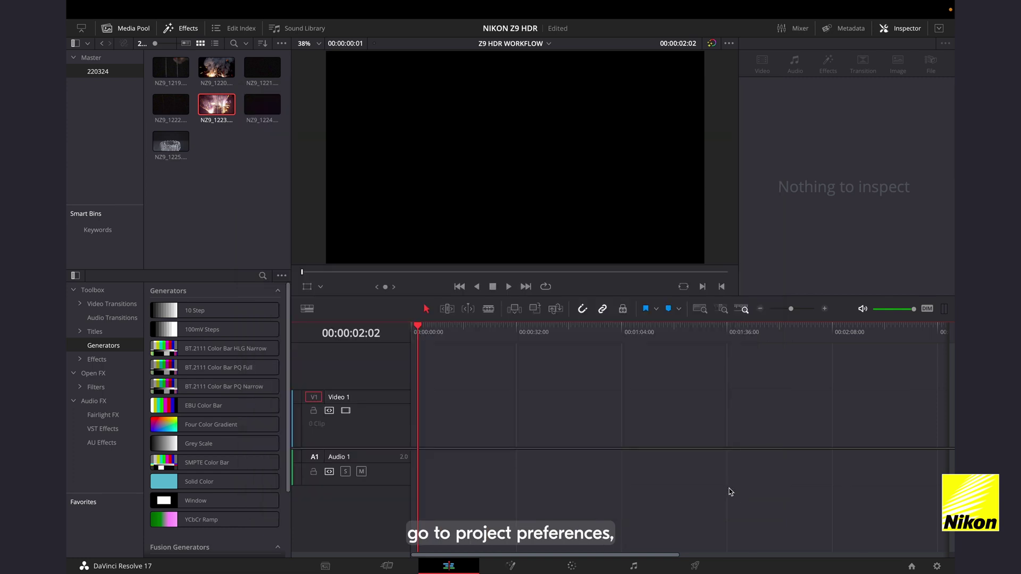
mouse_move(287, 4)
left_click(136, 10)
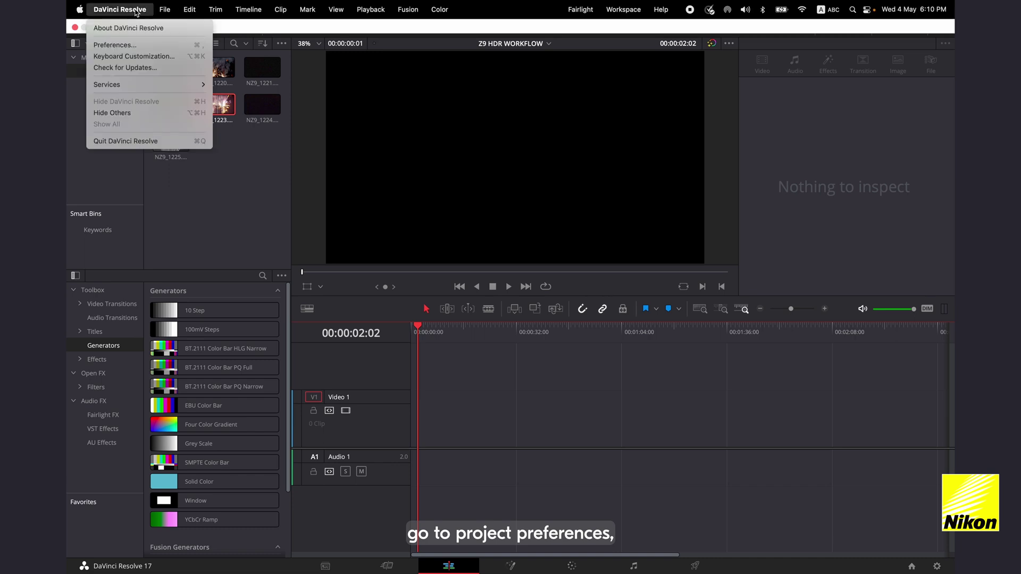
left_click(128, 47)
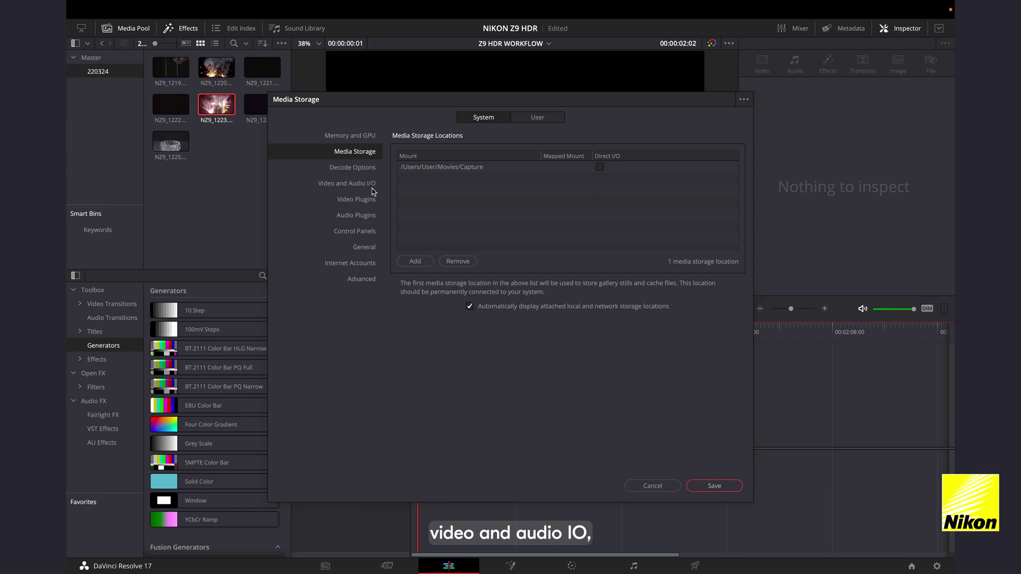
Step: In Video and Audio I/O, release the video device when not in focus and save the preferences
left_click(372, 186)
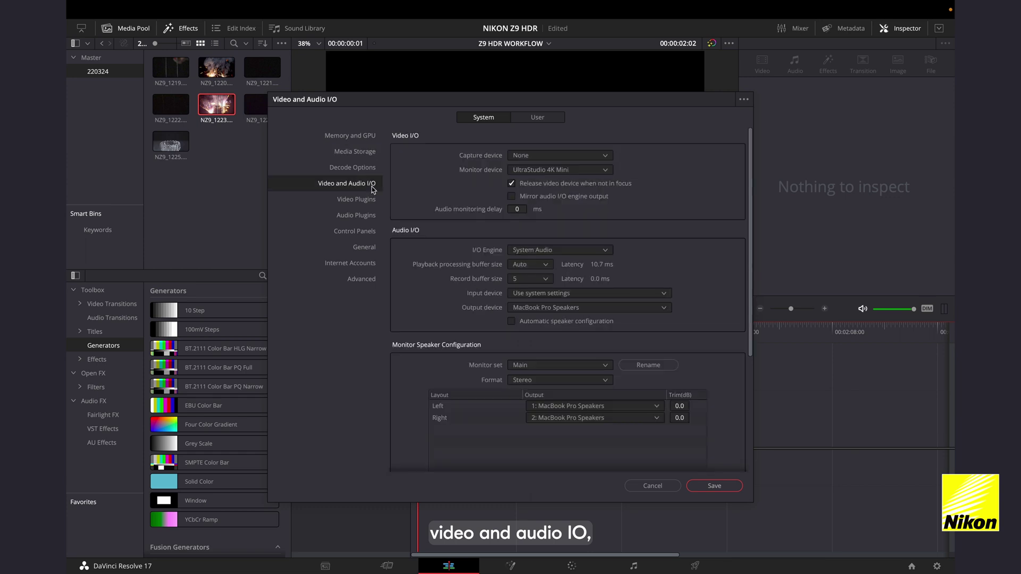
left_click(511, 182)
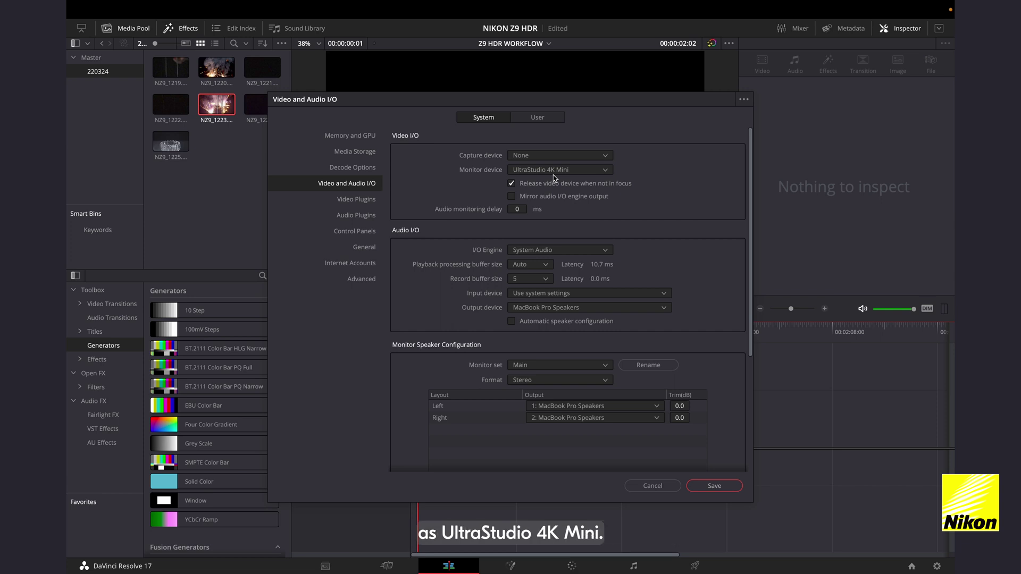
left_click(733, 490)
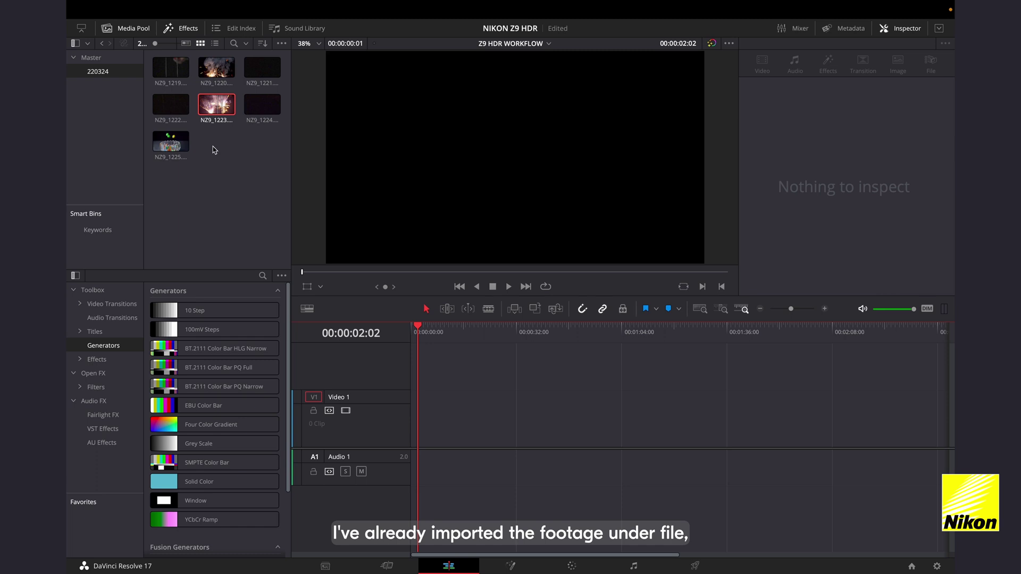
Step: Place NZ9_1223.MOV on Video 1, slide it to the timeline start, and scrub through it
left_click(931, 63)
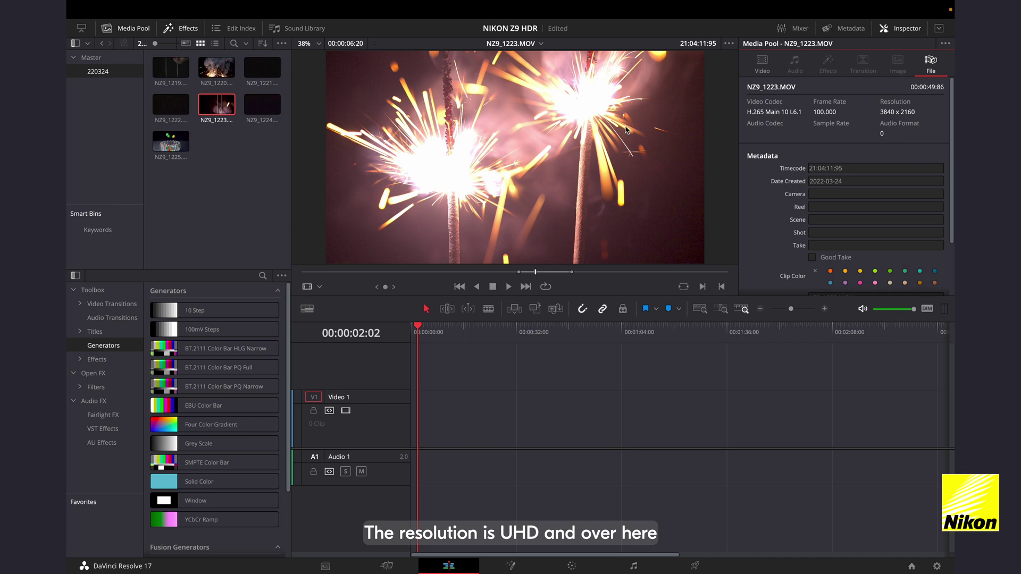
left_click_drag(402, 142, 405, 431)
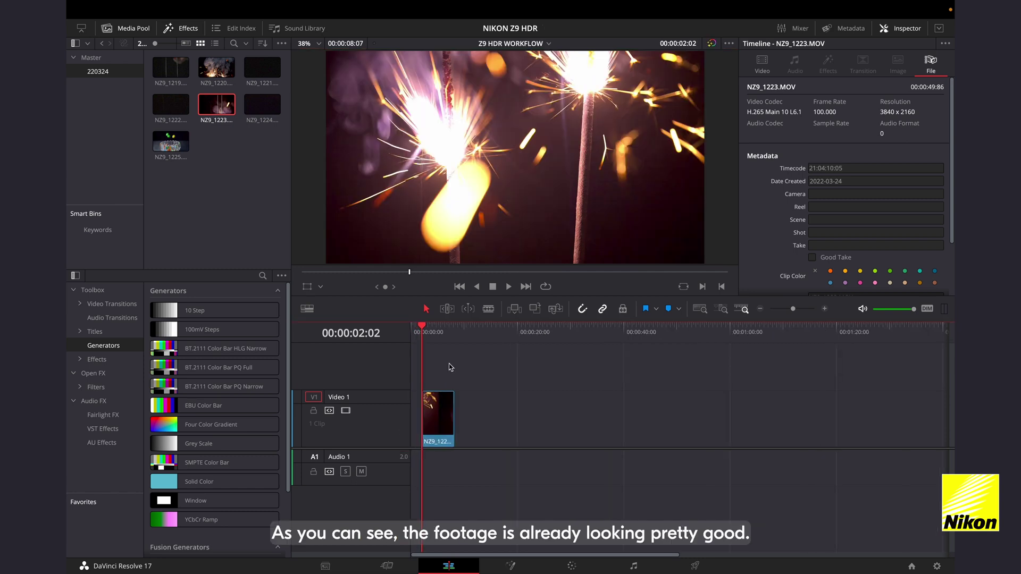
left_click_drag(427, 330, 443, 332)
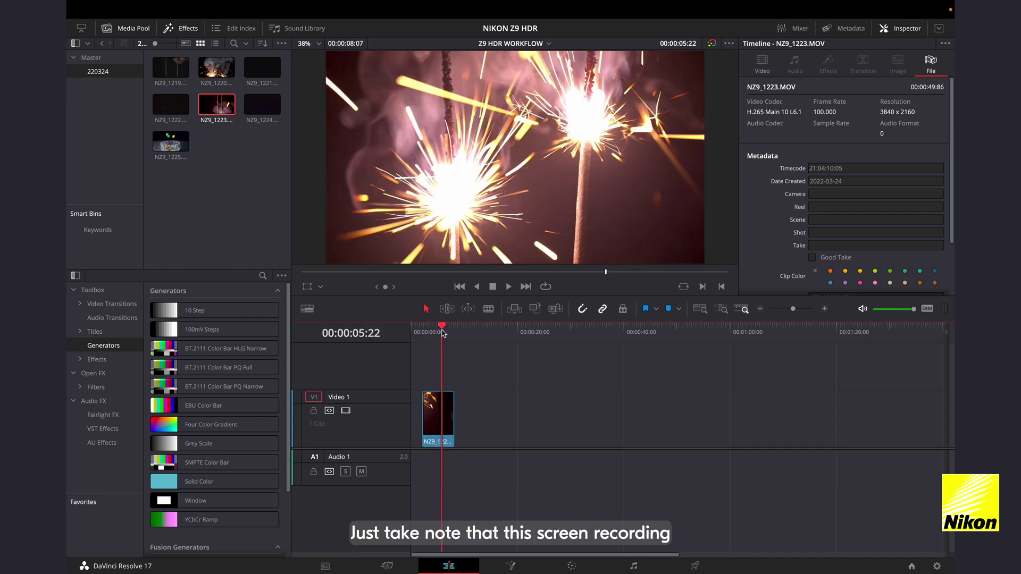
left_click(436, 406)
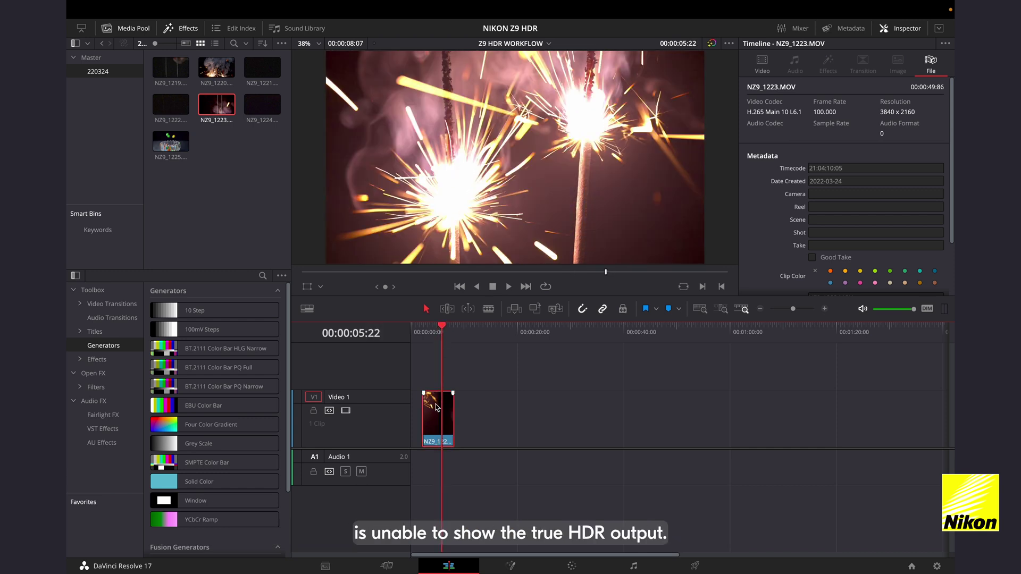
left_click_drag(436, 407, 425, 409)
left_click(426, 333)
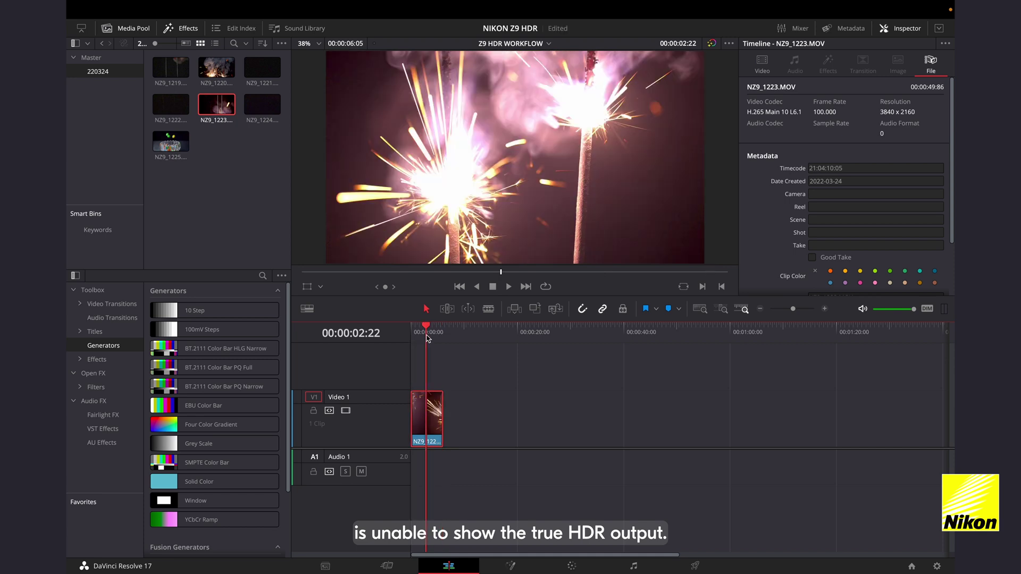
left_click_drag(426, 334, 429, 334)
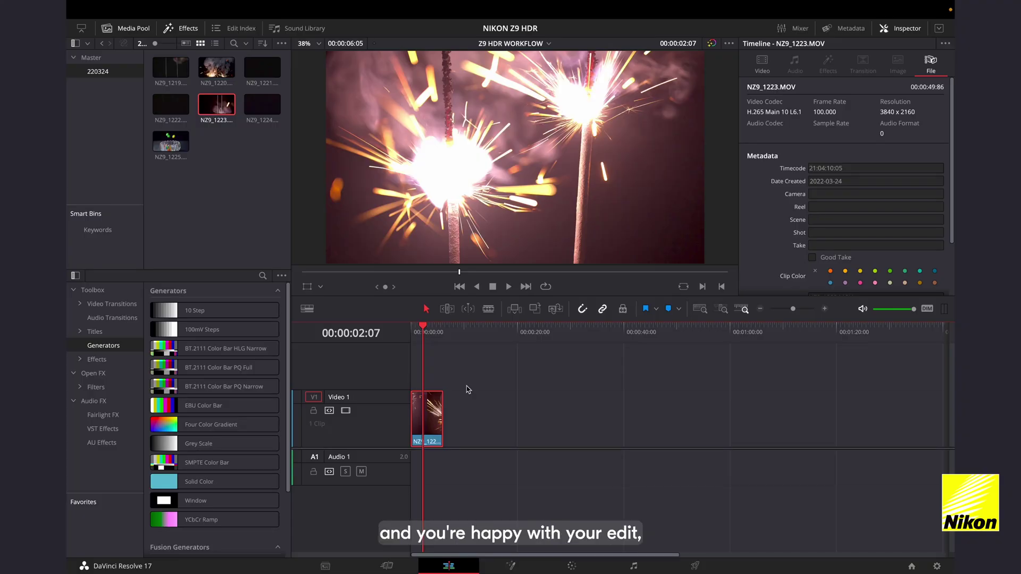
Step: On the Color page, set the waveform scale style to HDR (ST.2084/HLG) nits
left_click(571, 567)
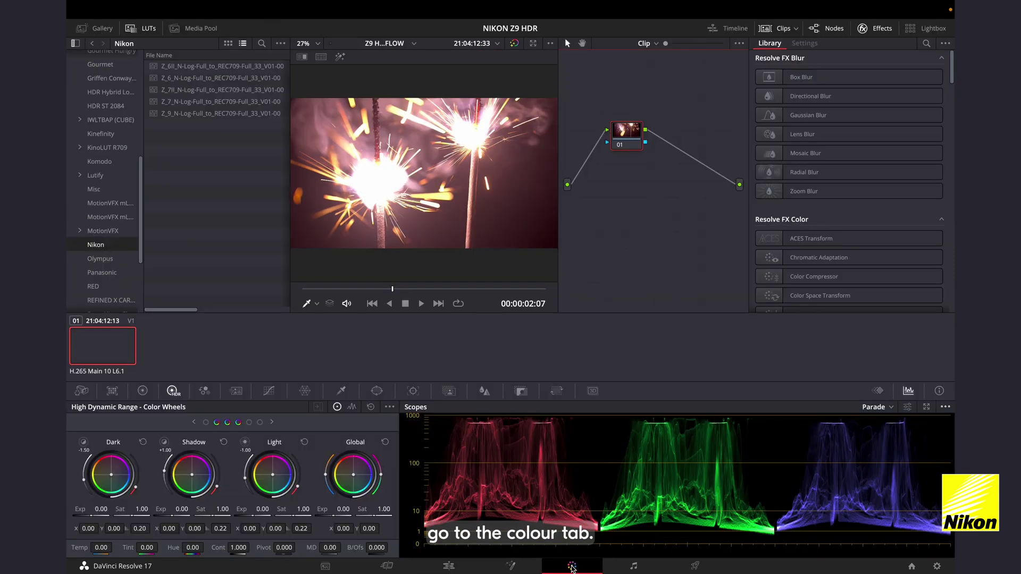
left_click(949, 407)
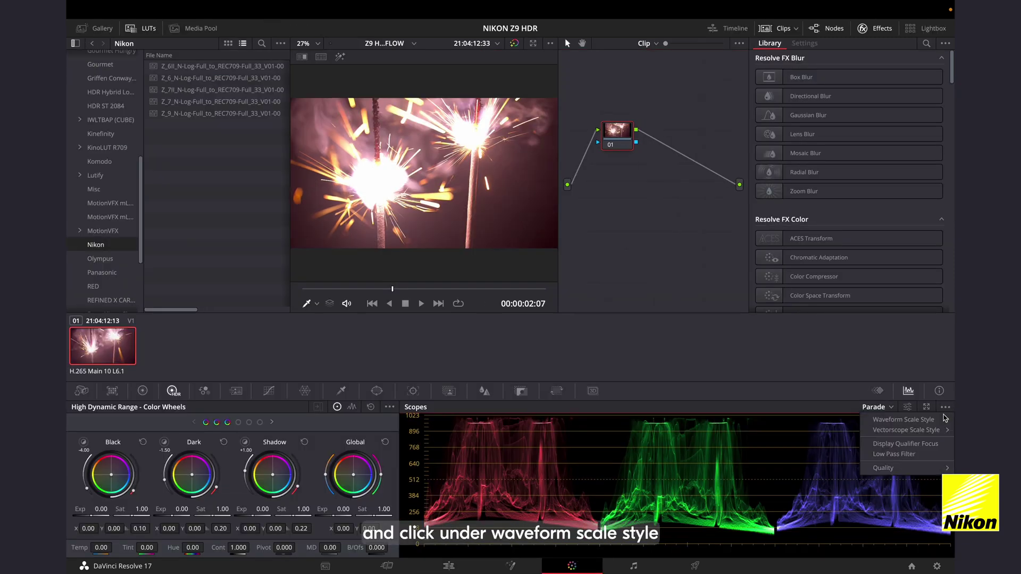
mouse_move(944, 420)
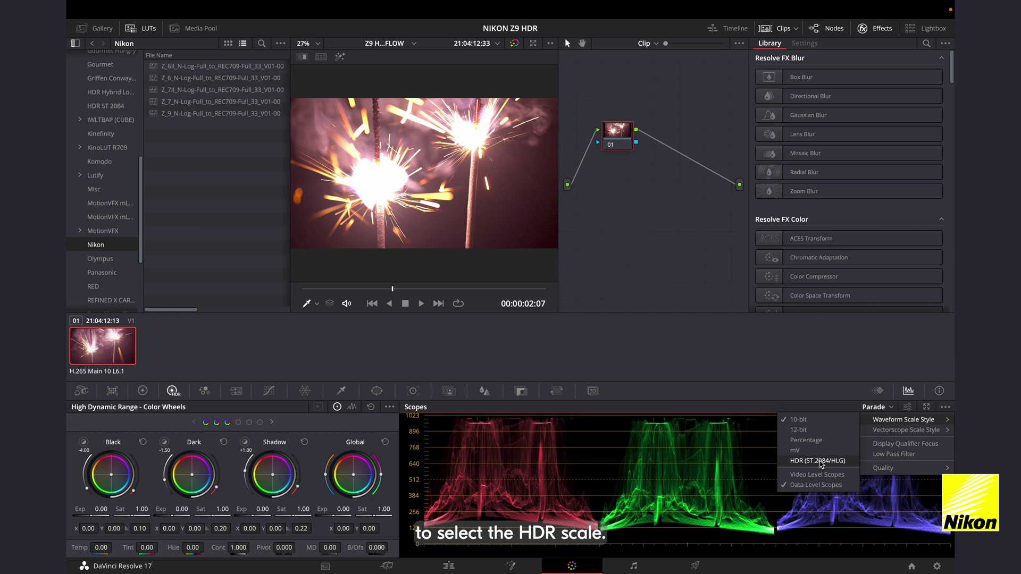
left_click(822, 464)
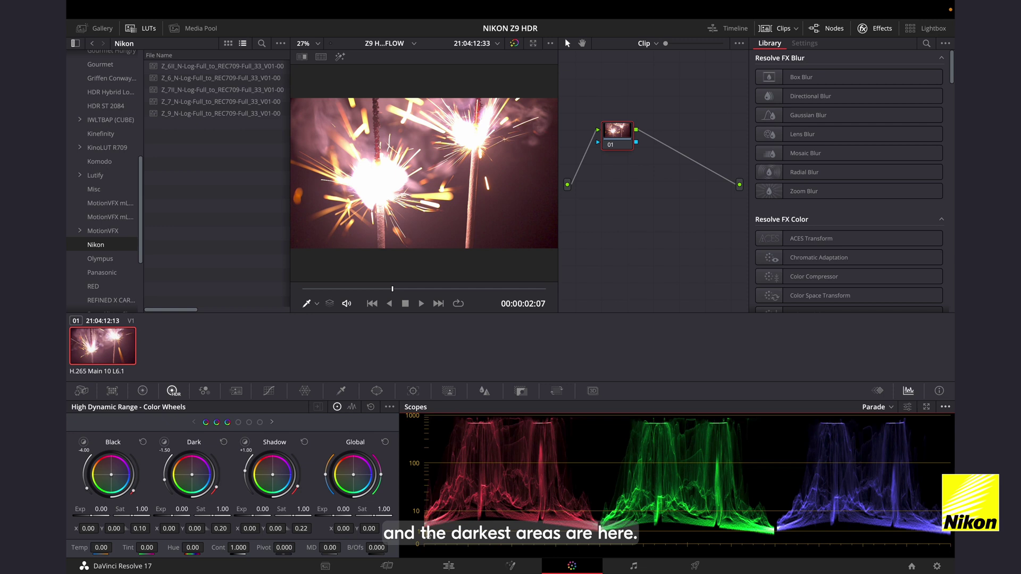
right_click(108, 345)
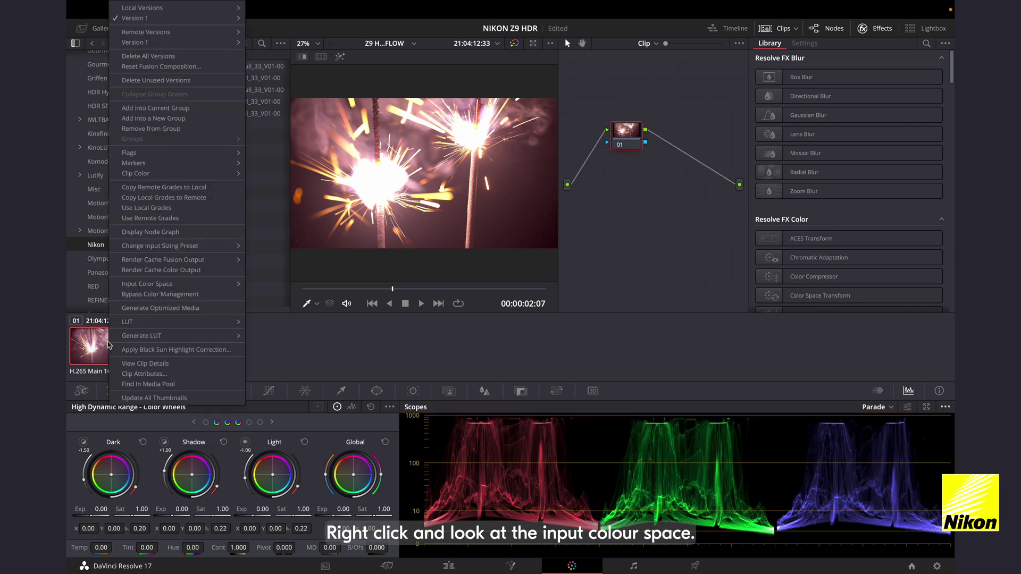
mouse_move(178, 288)
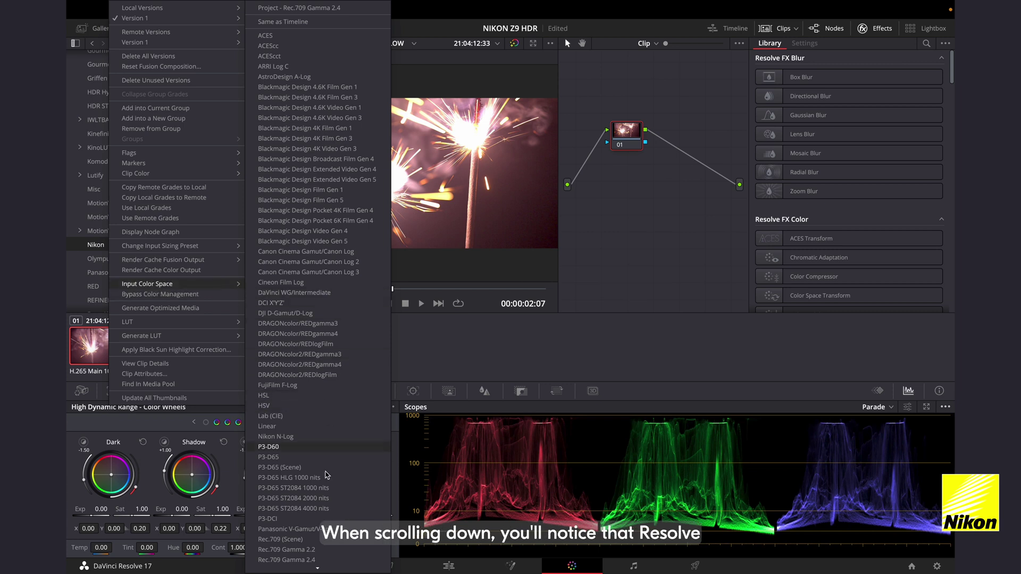
mouse_move(328, 569)
scroll(329, 569, "down", 5)
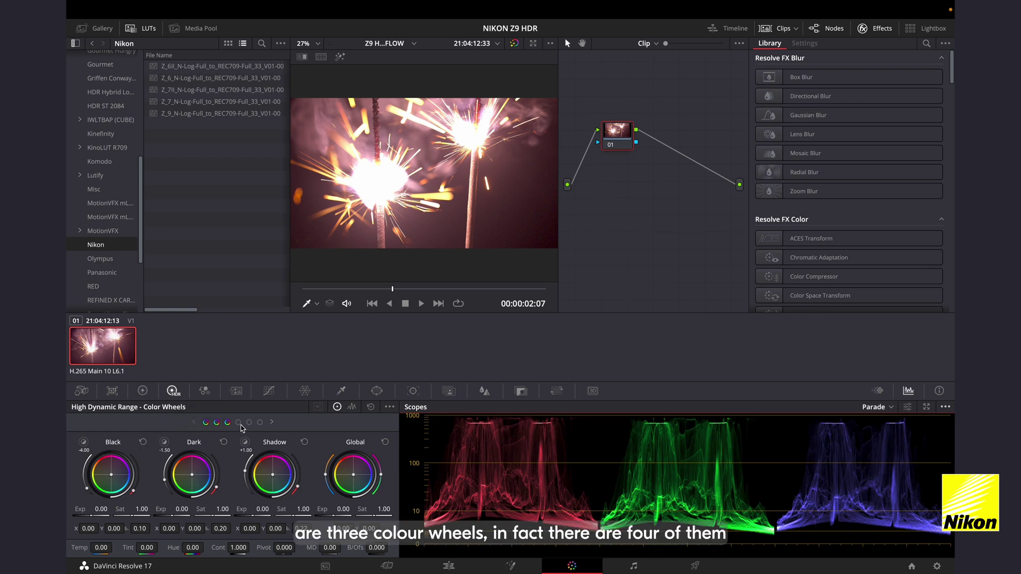
Step: Preview the areas covered by the Black, Dark and Shadow zones, then bring the Light wheel into view
left_click(239, 423)
left_click(207, 423)
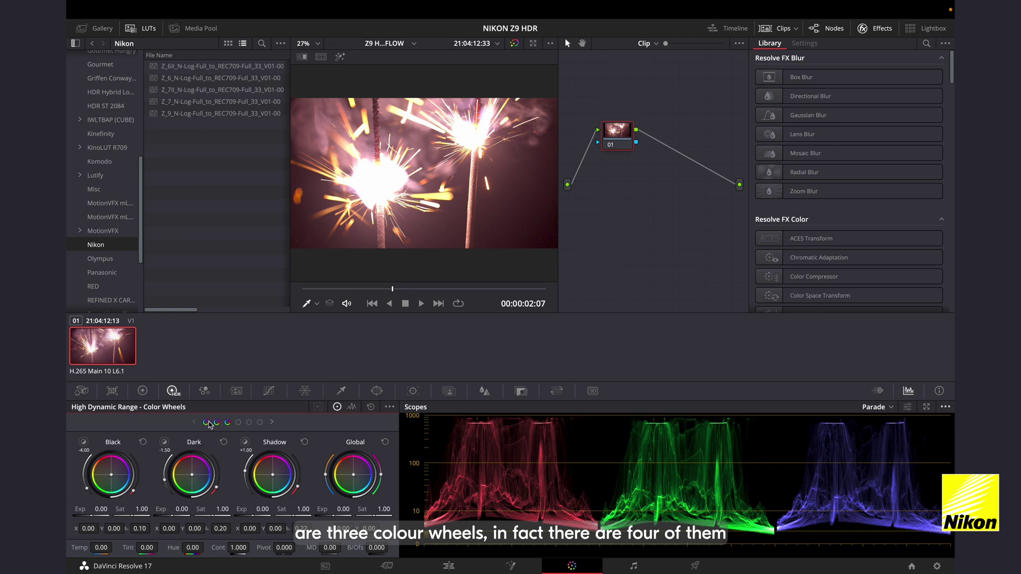
left_click(85, 443)
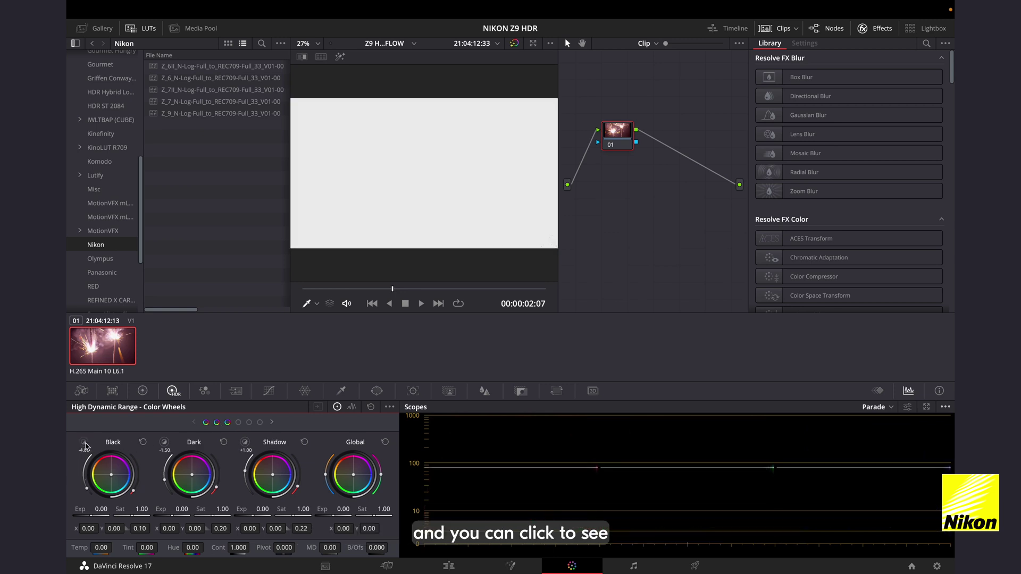
left_click(84, 444)
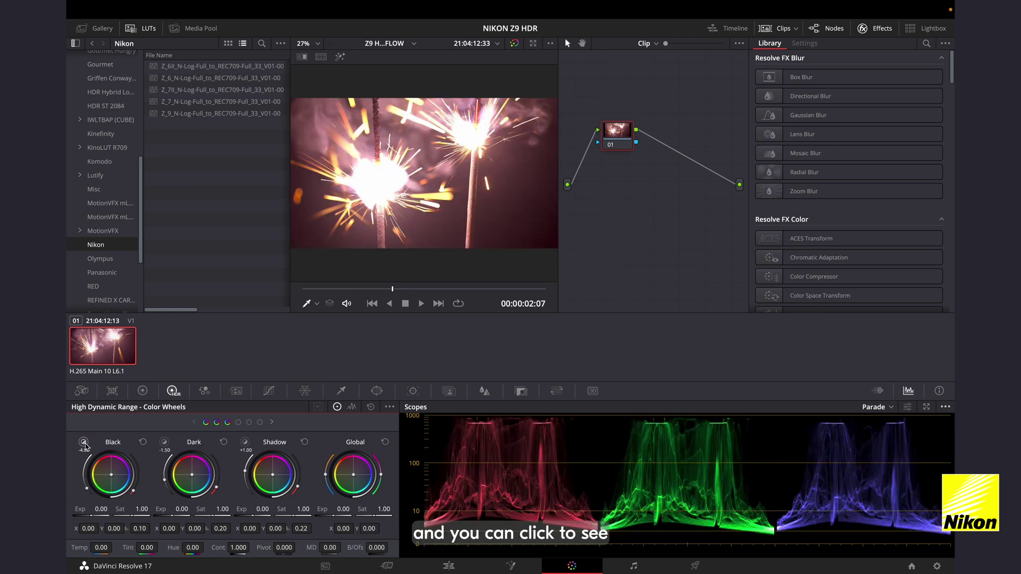
left_click(164, 443)
left_click(165, 444)
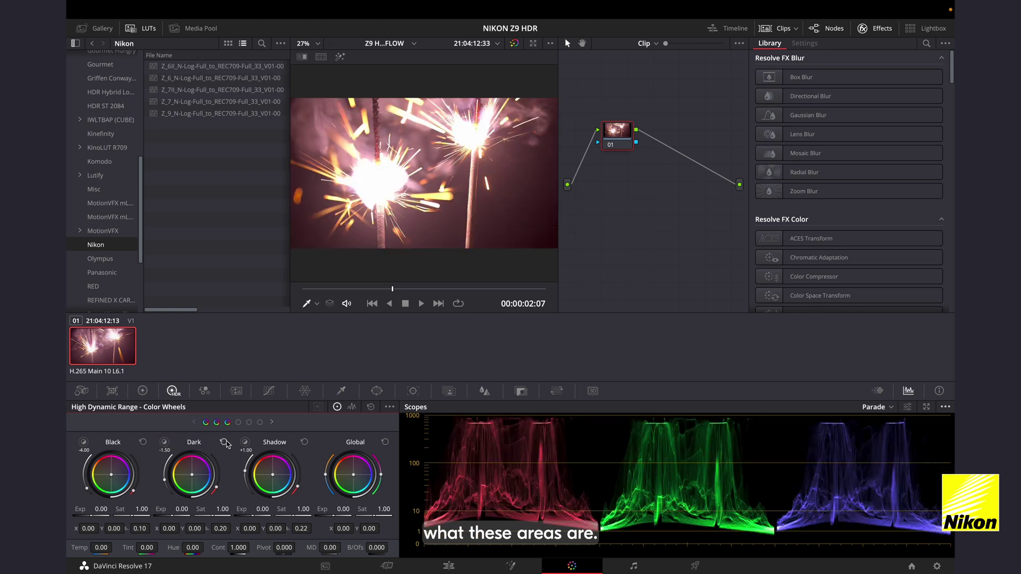
left_click(245, 443)
left_click(244, 444)
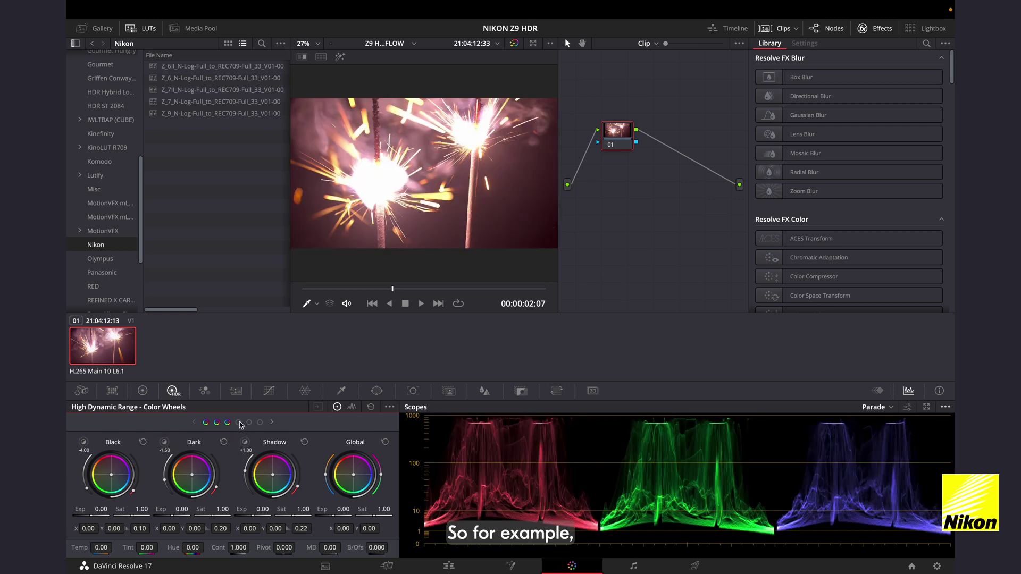
left_click(238, 422)
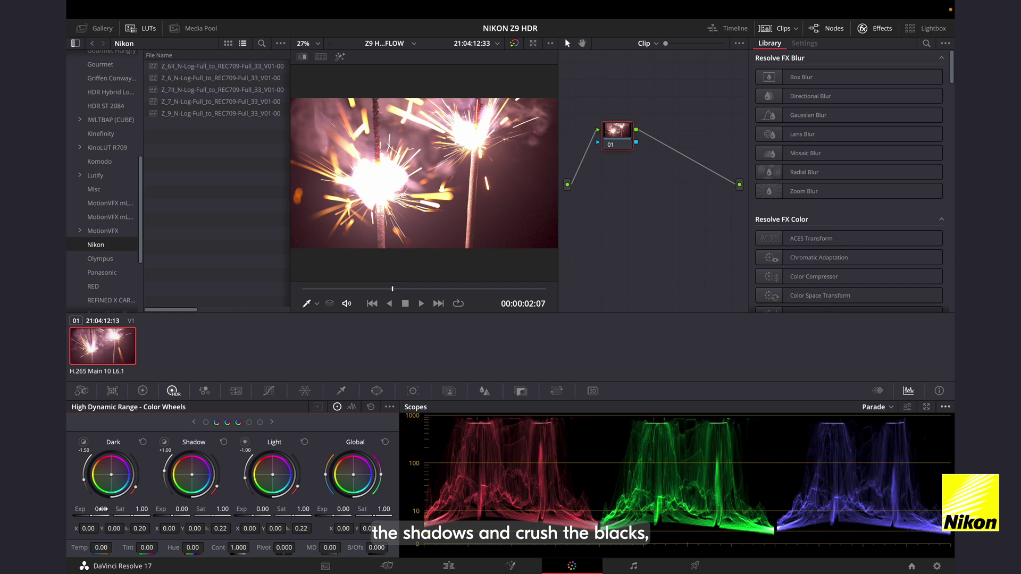
Step: Lower HDR wheel exposures: Dark to -4.39, Shadow to -1.69 and Light to -0.69
left_click_drag(101, 509, 65, 509)
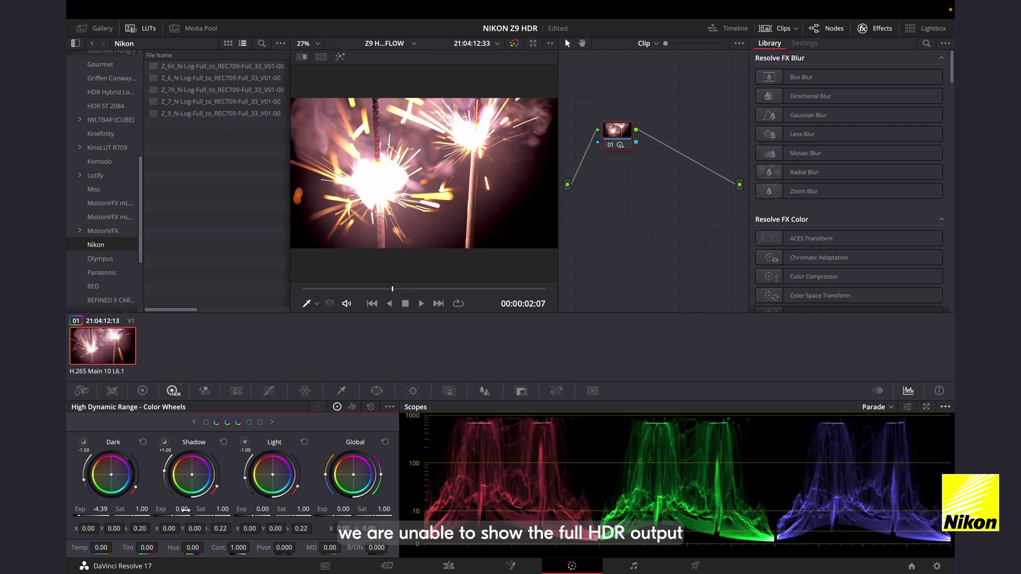
left_click(165, 445)
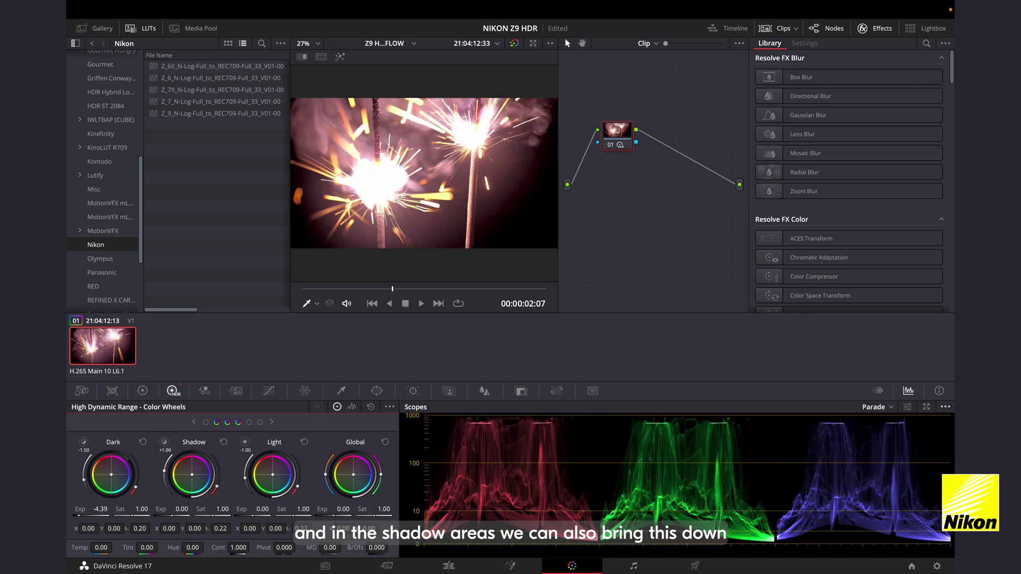
left_click_drag(192, 475, 153, 475)
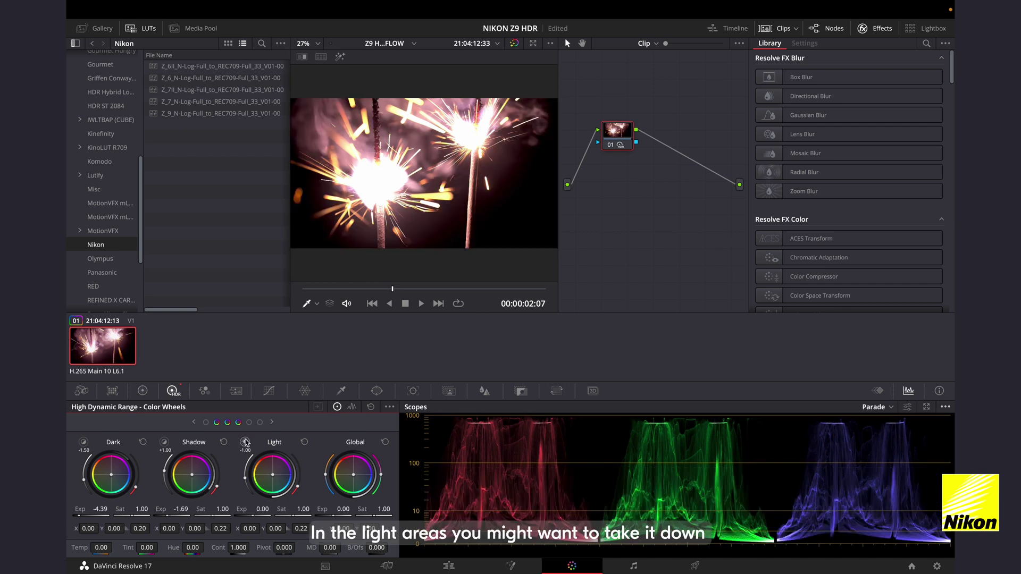
left_click_drag(263, 509, 236, 509)
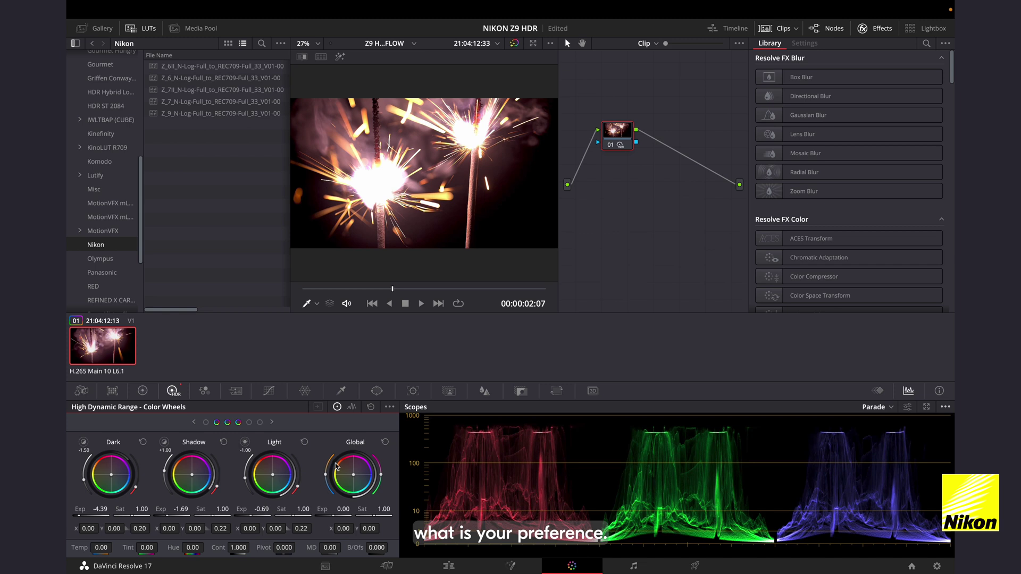
Step: Lower the Highlight zone exposure to -0.92 and scrub back to check the sparklers
left_click(250, 423)
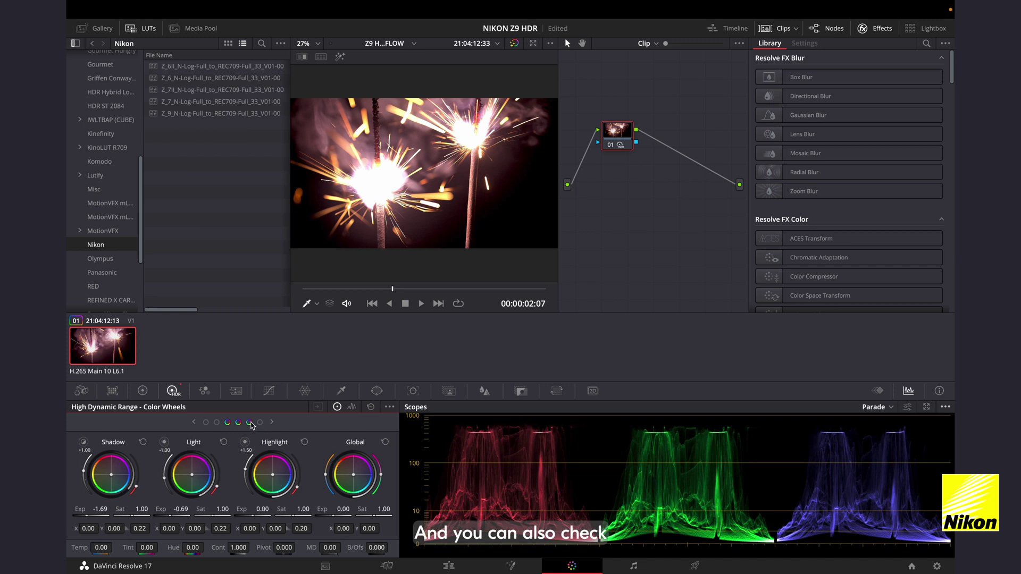
left_click(246, 443)
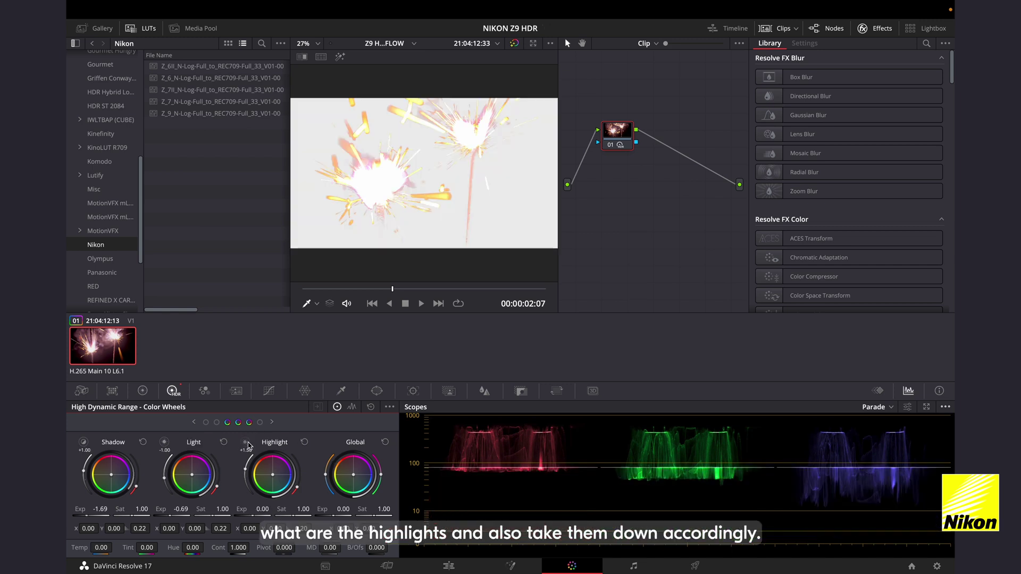
left_click_drag(262, 509, 238, 509)
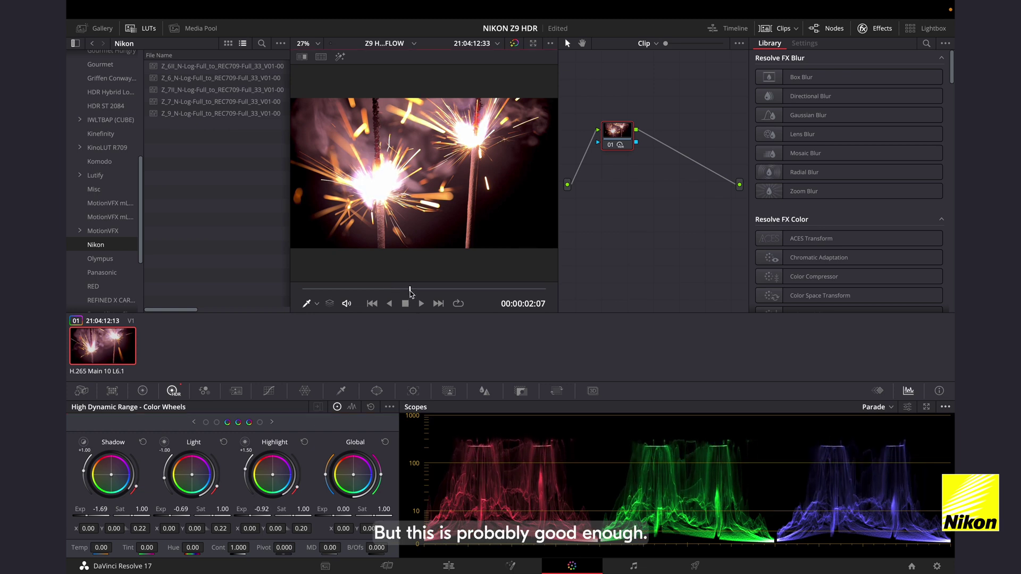
left_click_drag(411, 293, 328, 290)
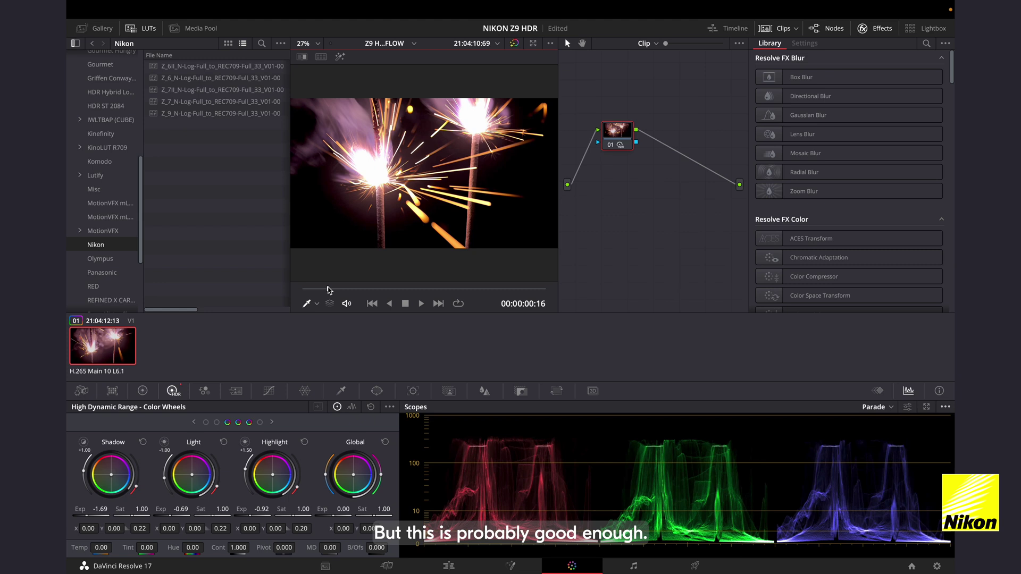
Step: On the Edit page, change the clip speed to 25% and extend it to its full slowed length
left_click(450, 565)
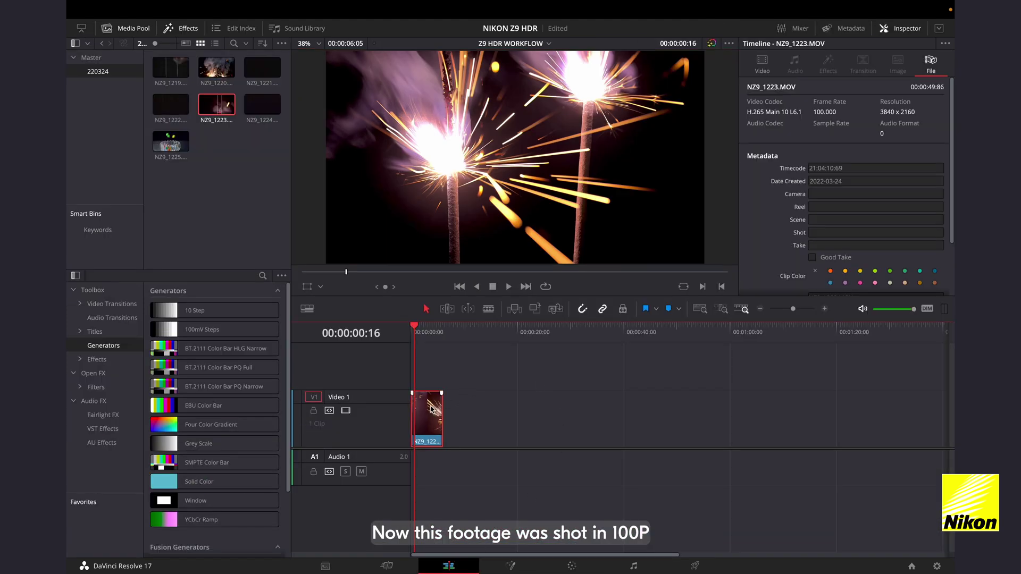
key("space")
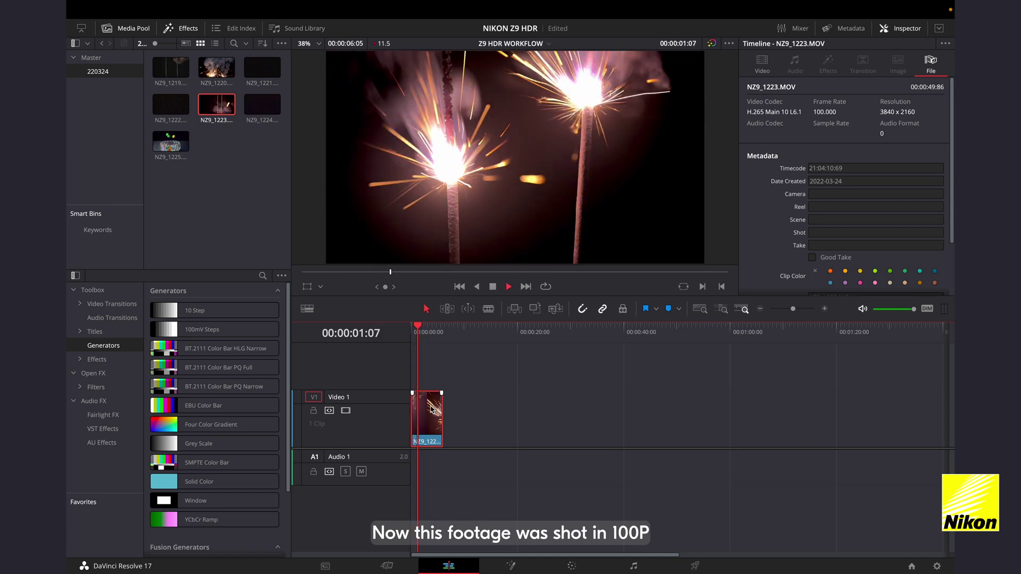
key("space")
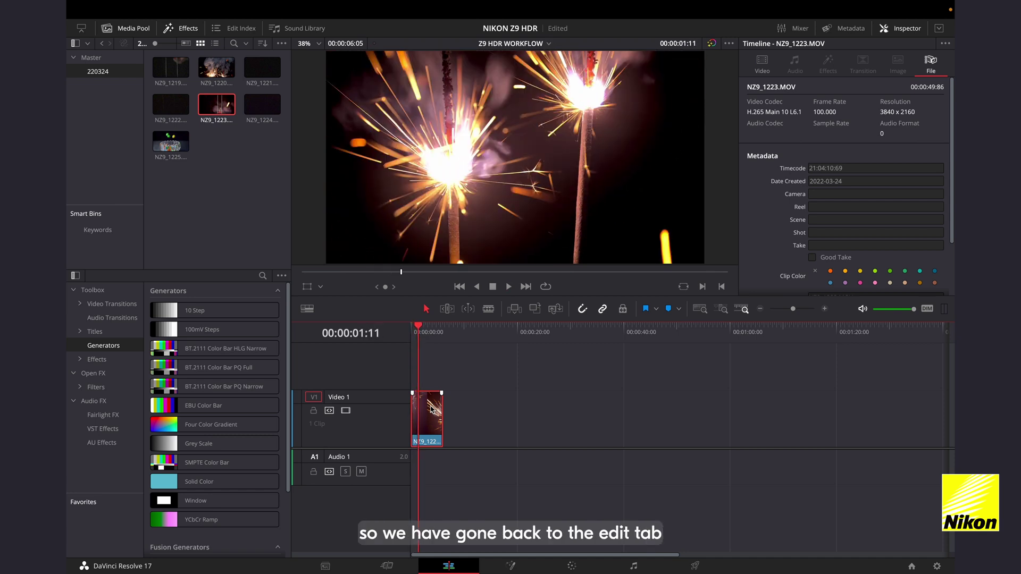
key("r")
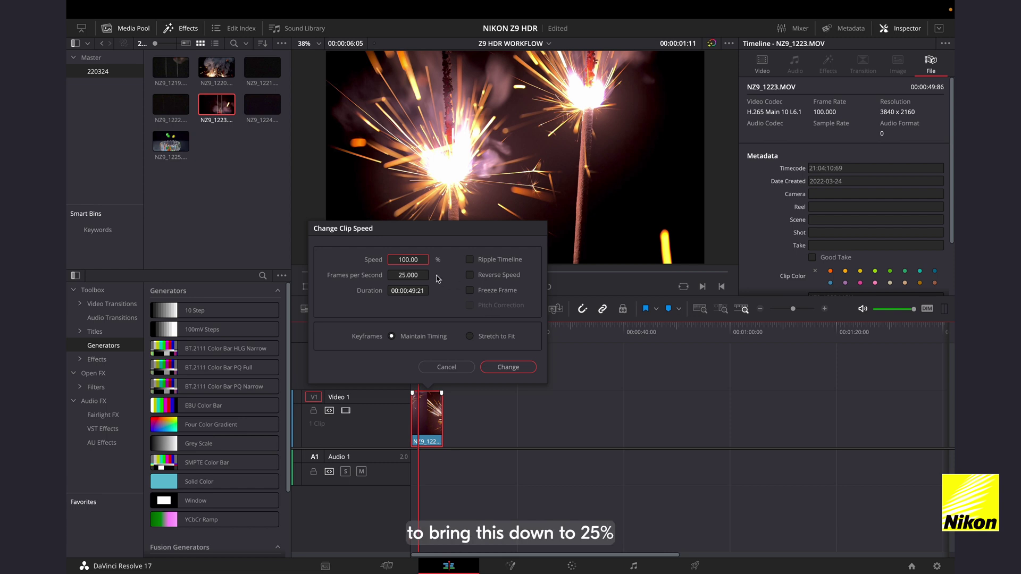
type("25")
left_click(495, 370)
key("space")
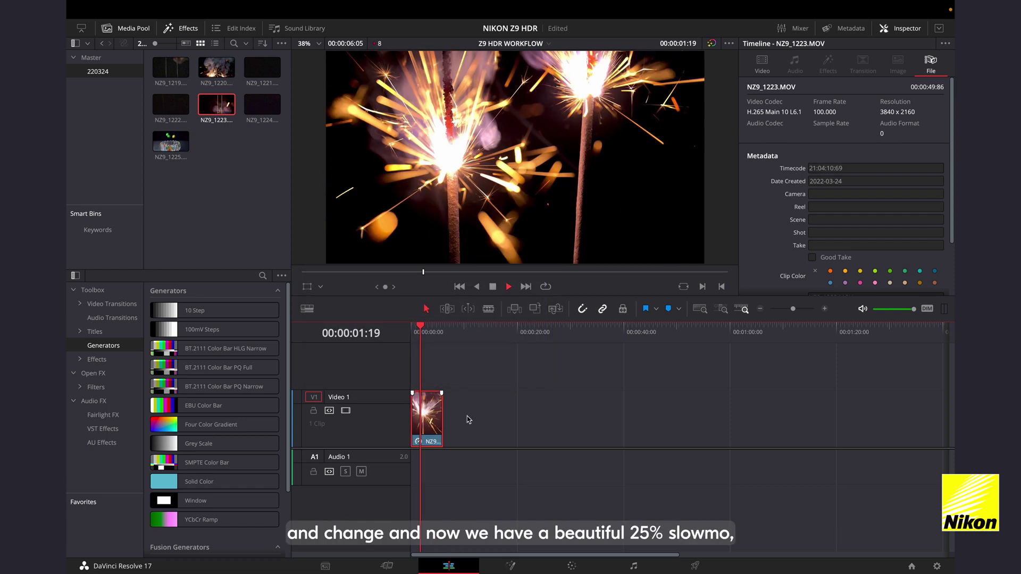
left_click_drag(441, 418, 537, 419)
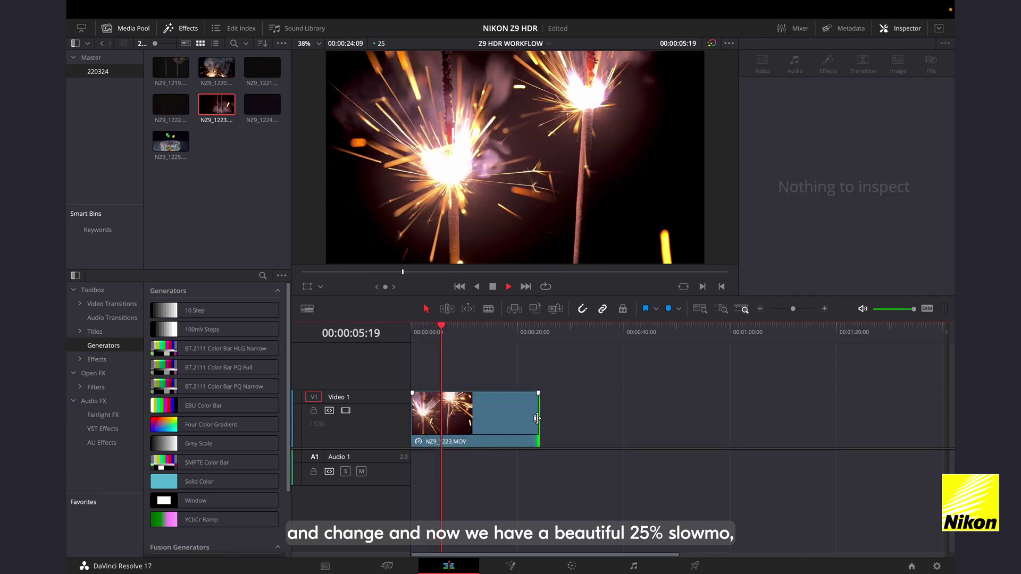
key("space")
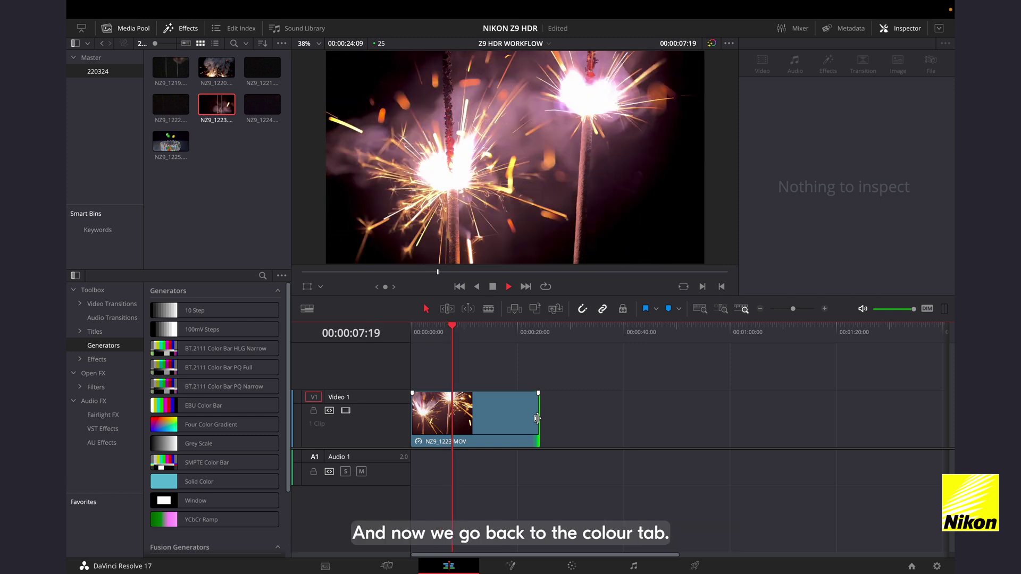
left_click(532, 418)
Step: Toggle the grading node off and on to compare the grade with the original
left_click(572, 567)
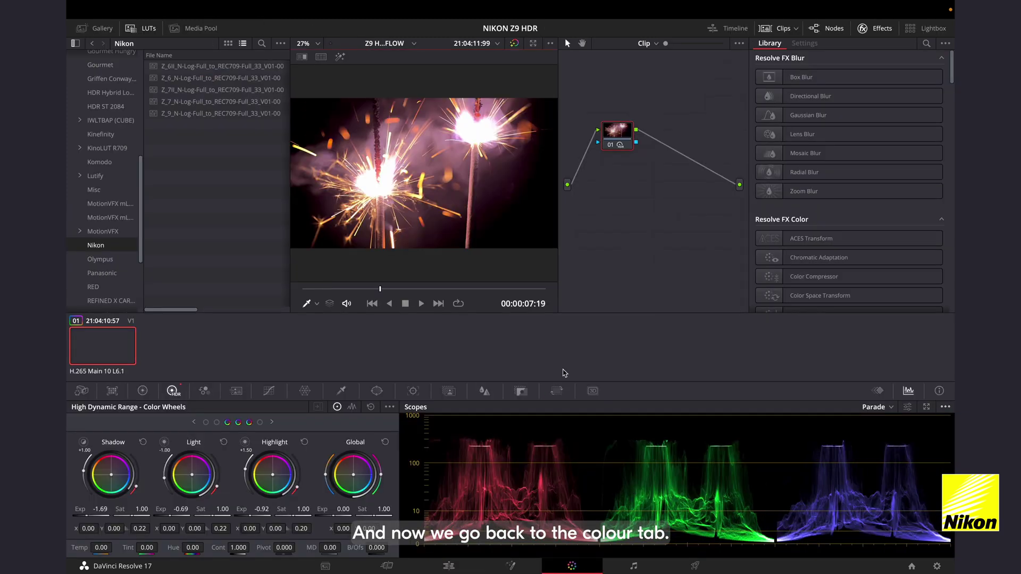
left_click_drag(615, 145, 611, 149)
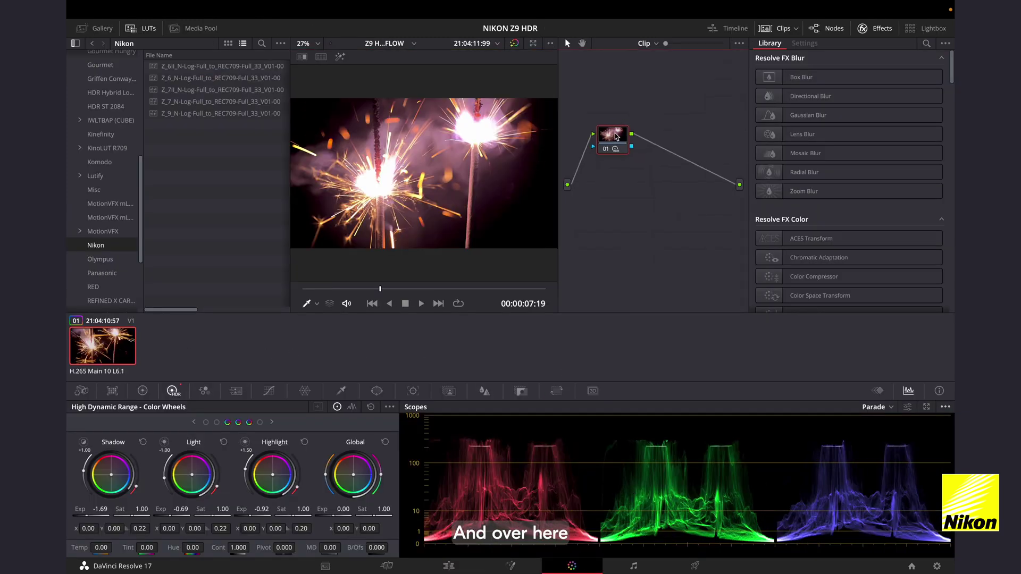
left_click(608, 153)
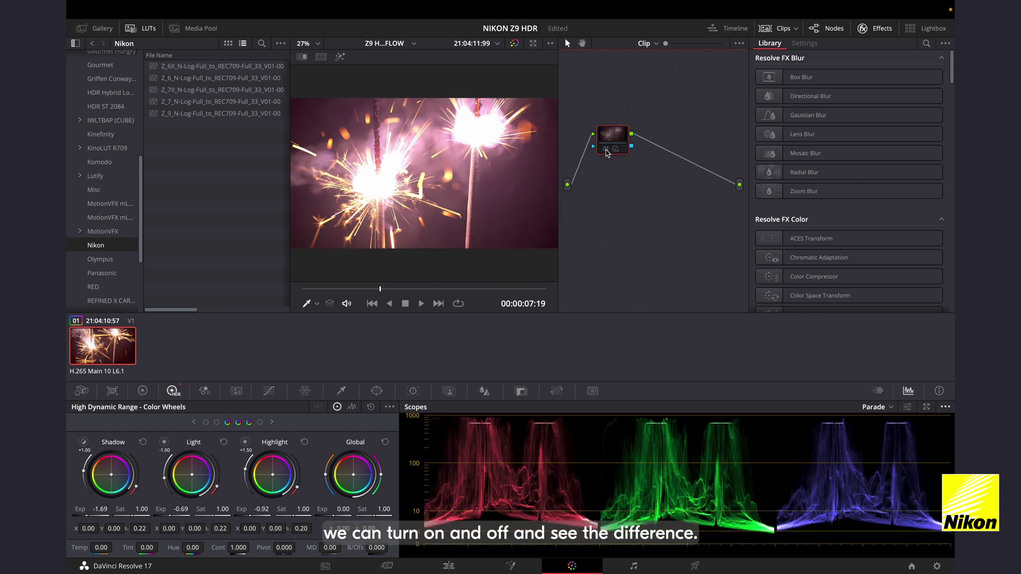
left_click(608, 153)
left_click(607, 153)
left_click(607, 154)
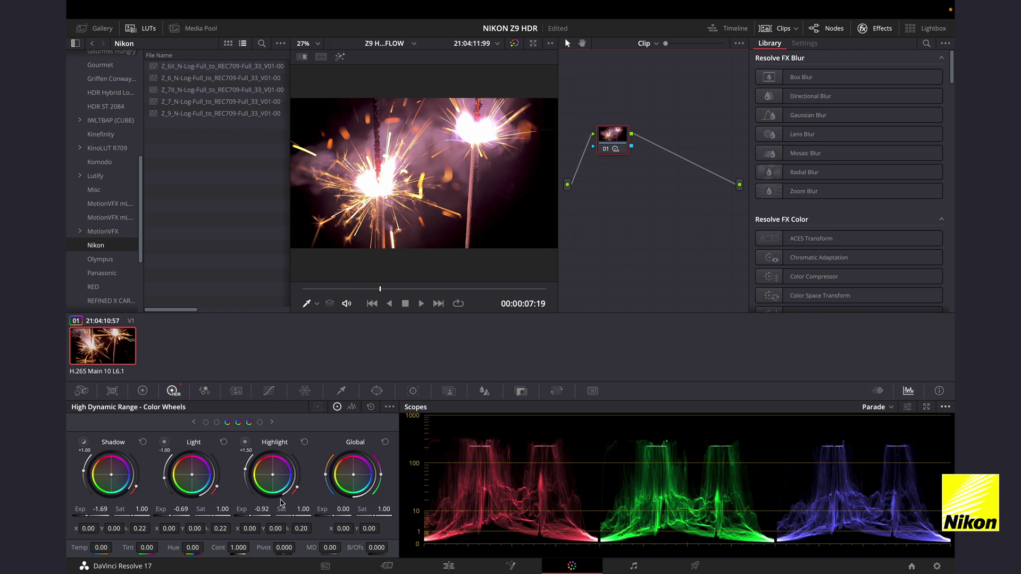
Step: Raise the Highlight exposure to 0.09 and label the grading node 'HDR Wheel'
left_click_drag(261, 510, 319, 511)
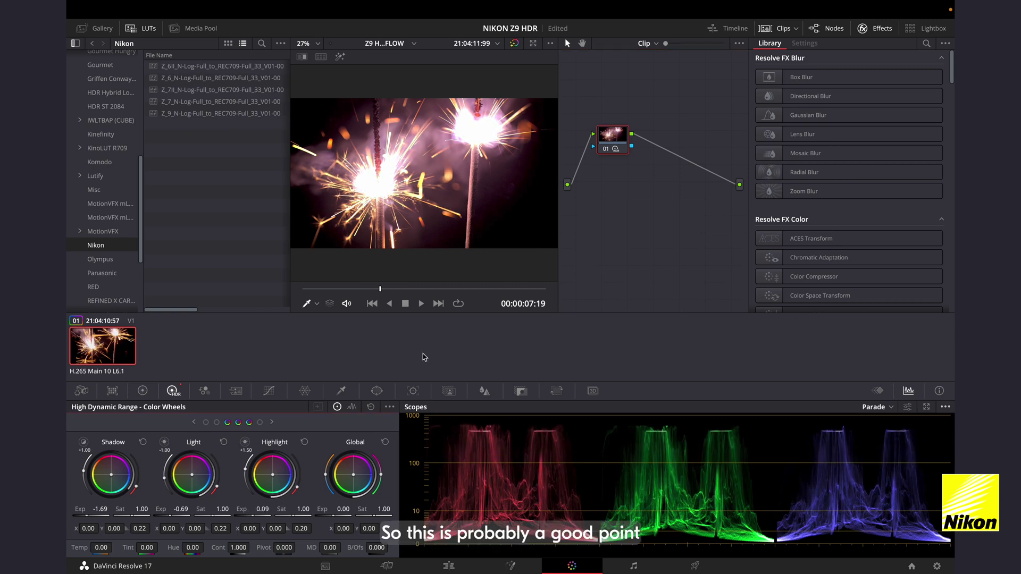
left_click(612, 139)
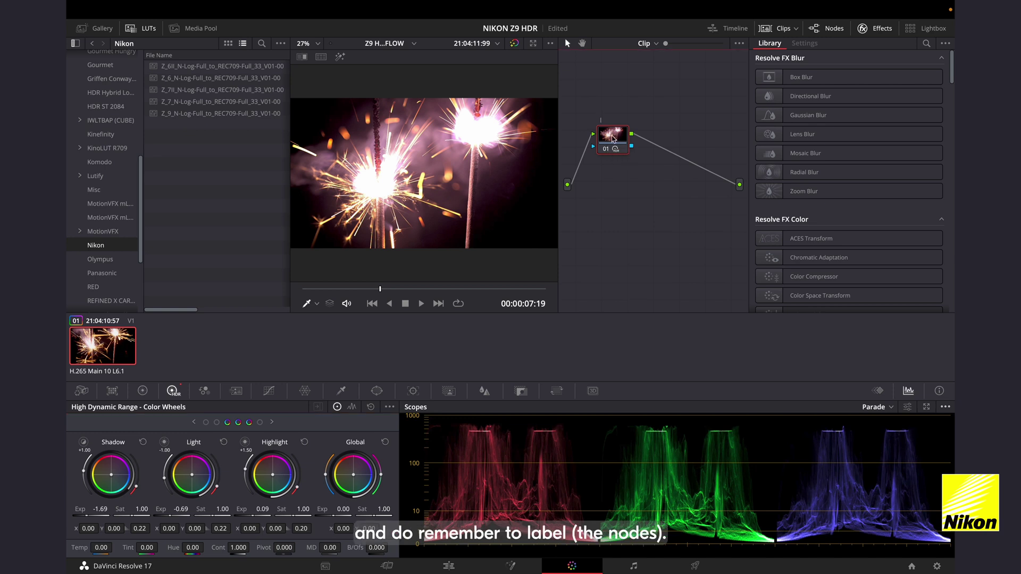
type("HDR Wheel")
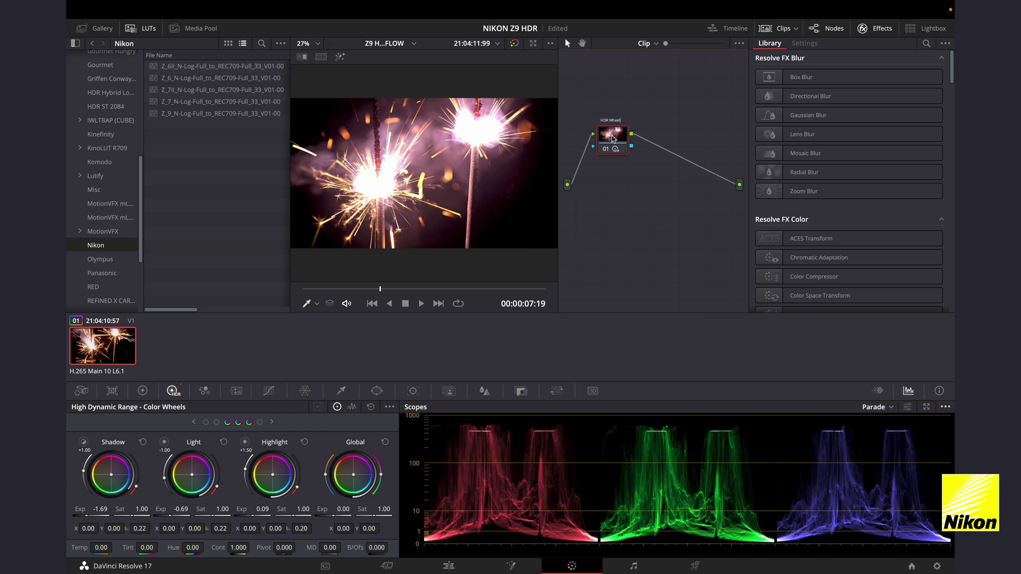
key("Return")
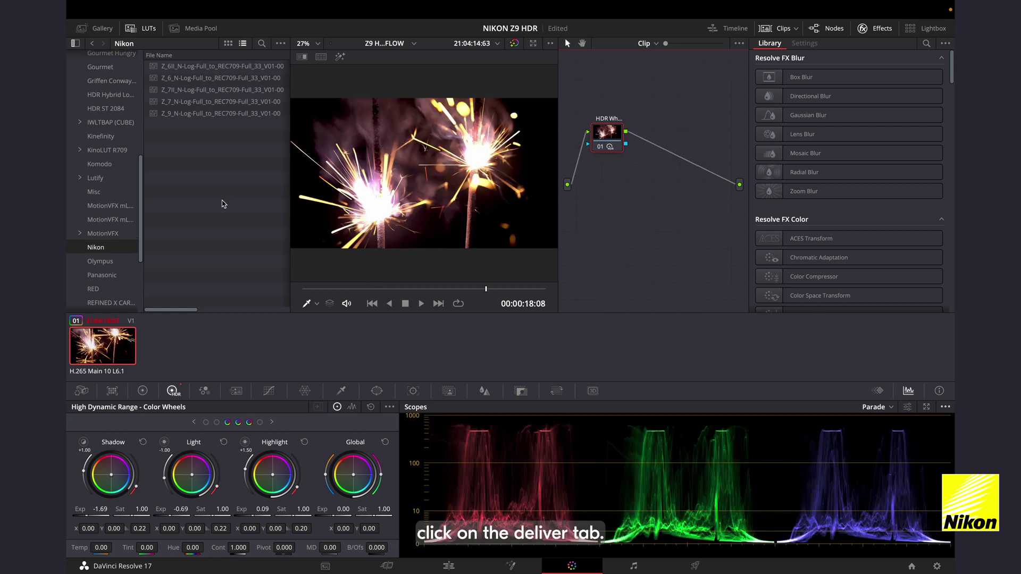
Step: On the Deliver page, set the H.265 render's encoding profile to Main 4:2:2 10
left_click(694, 567)
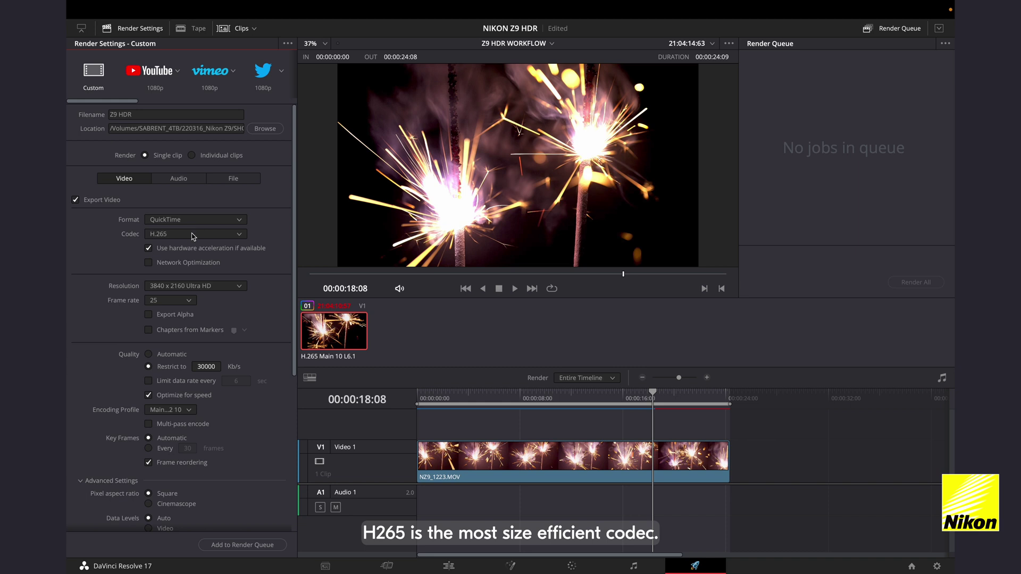
scroll(208, 330, "down", 1)
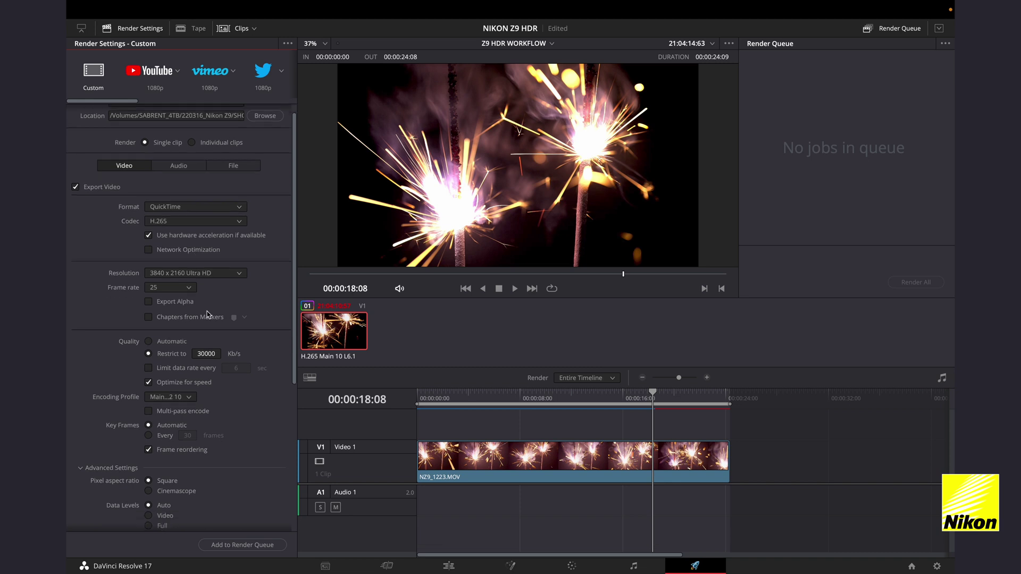
left_click(188, 397)
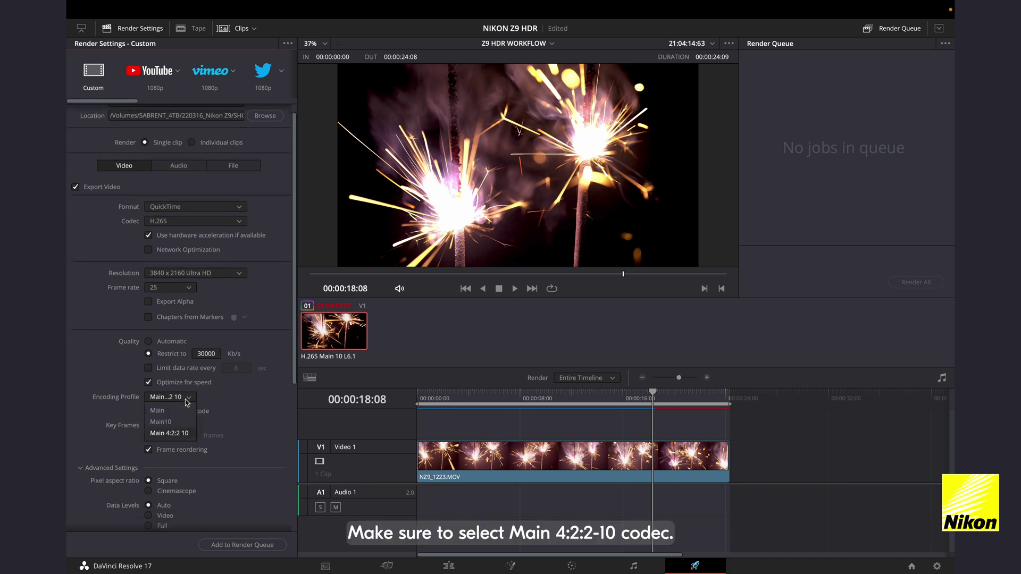
left_click(190, 438)
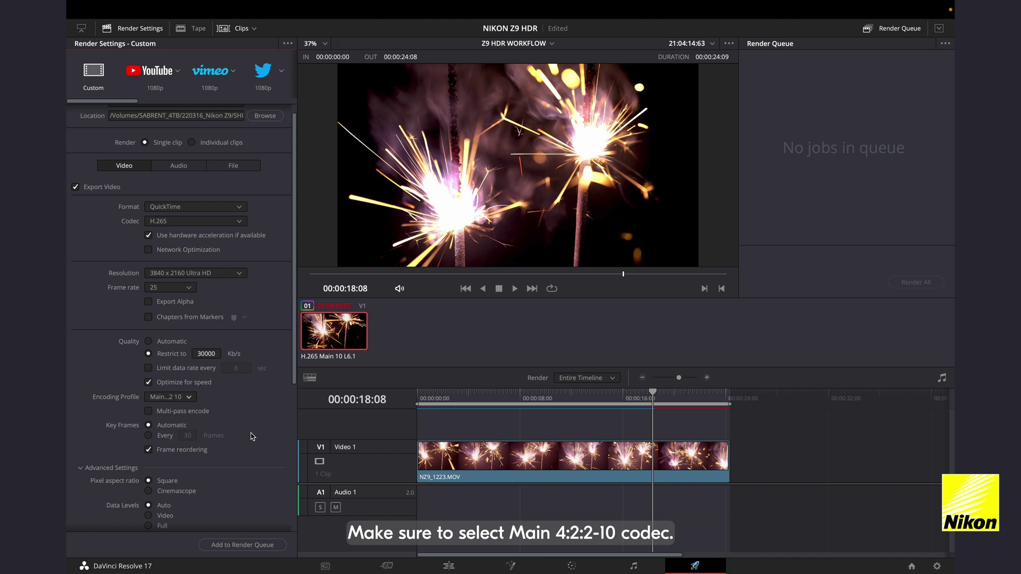
scroll(252, 435, "down", 5)
scroll(251, 434, "down", 2)
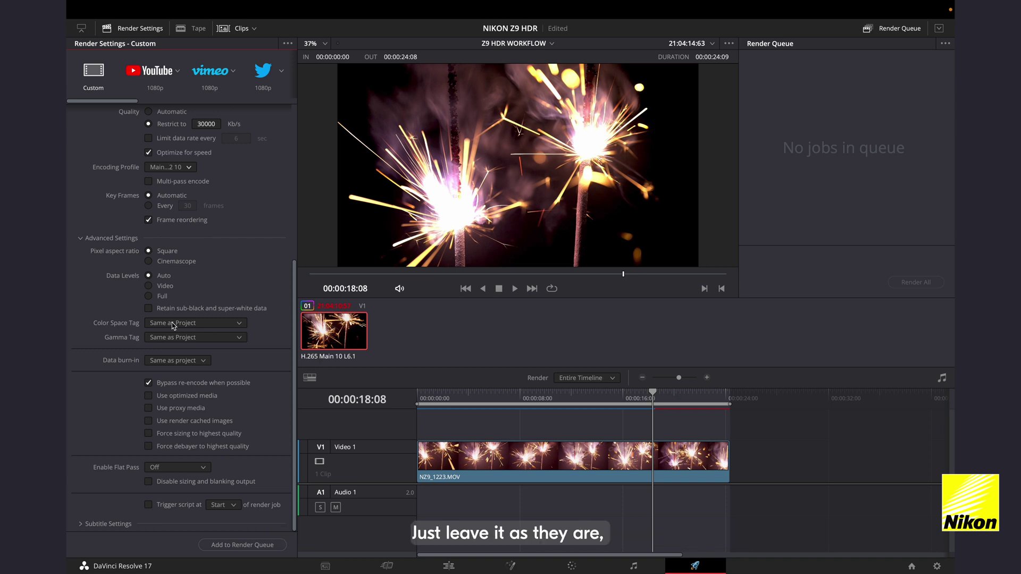
Step: Queue the NIKON Z9 HDR job, replace the existing output file, and render it
left_click(237, 546)
left_click(626, 335)
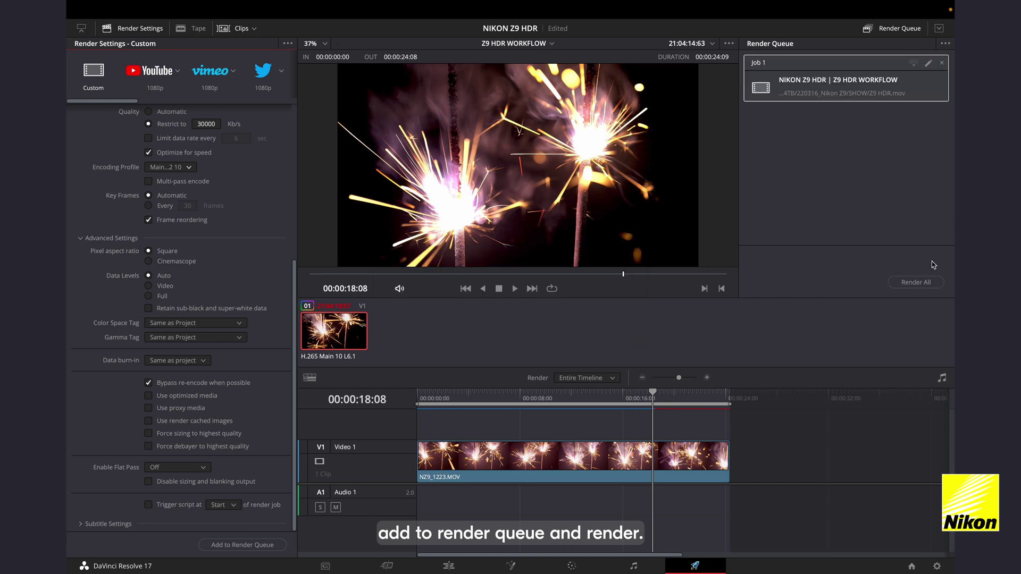
left_click(916, 282)
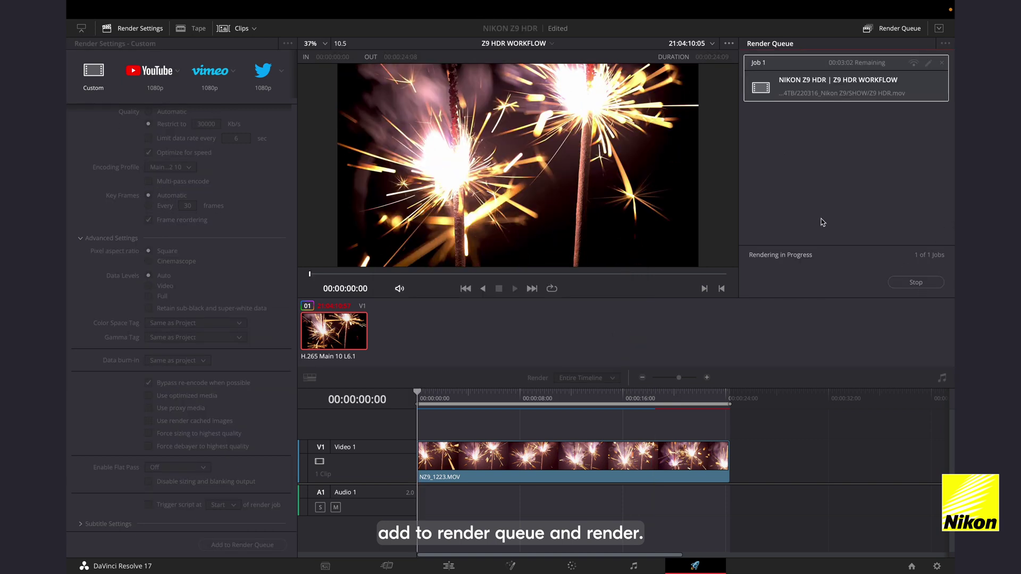